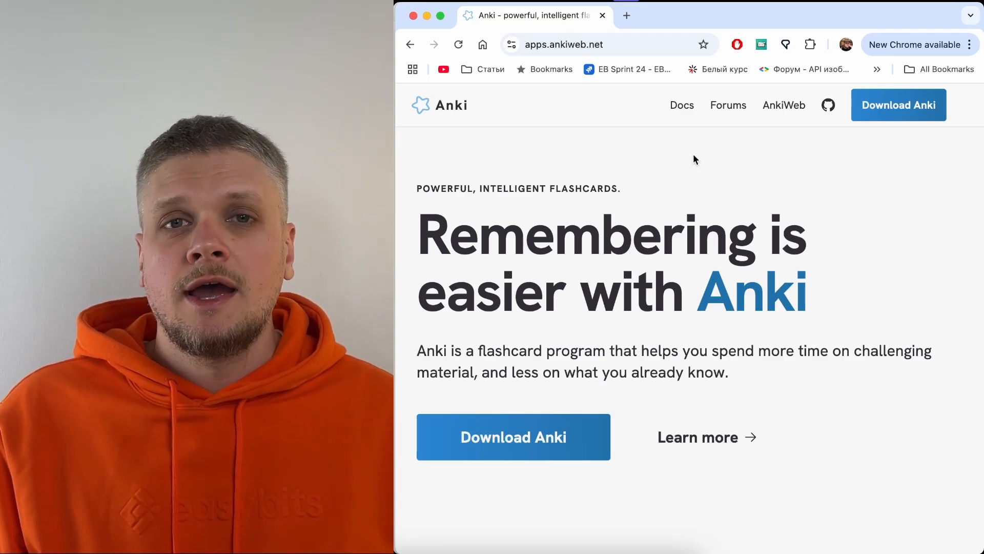
View the platform download options on the Anki website and open the AnkiWeb page
{"action": "left_click", "coordinate": [541, 447]}
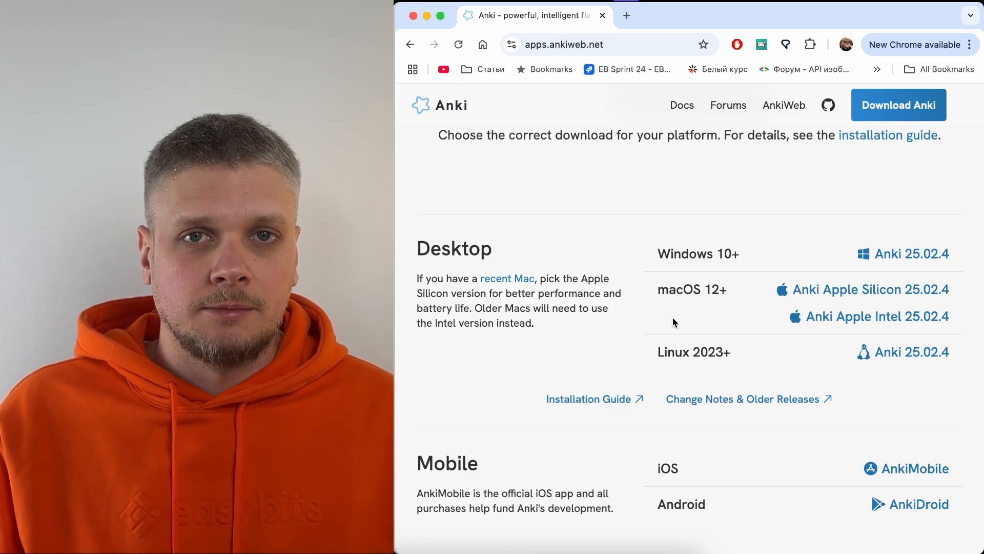
{"action": "left_click", "coordinate": [783, 104]}
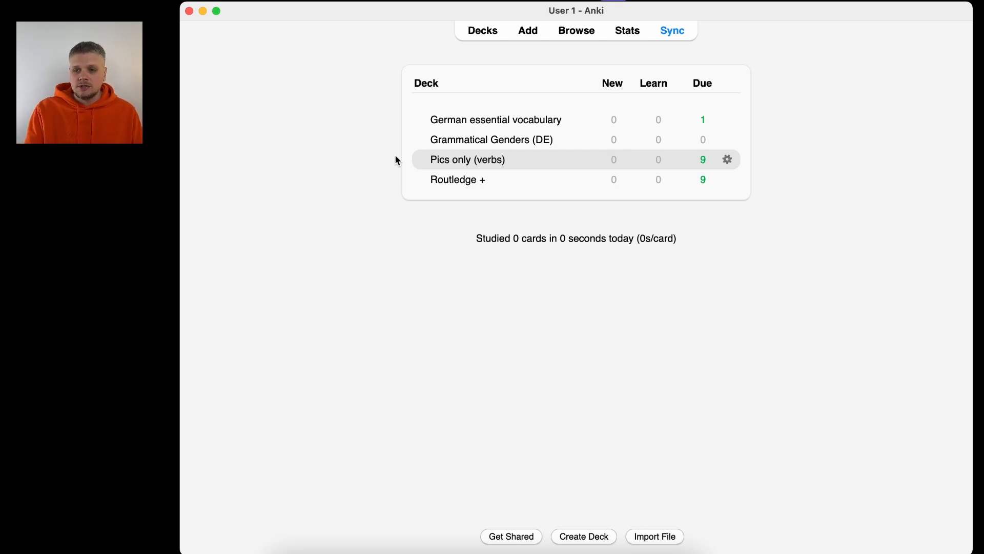
Create a new deck named "German words" and open it
{"action": "left_click", "coordinate": [586, 536]}
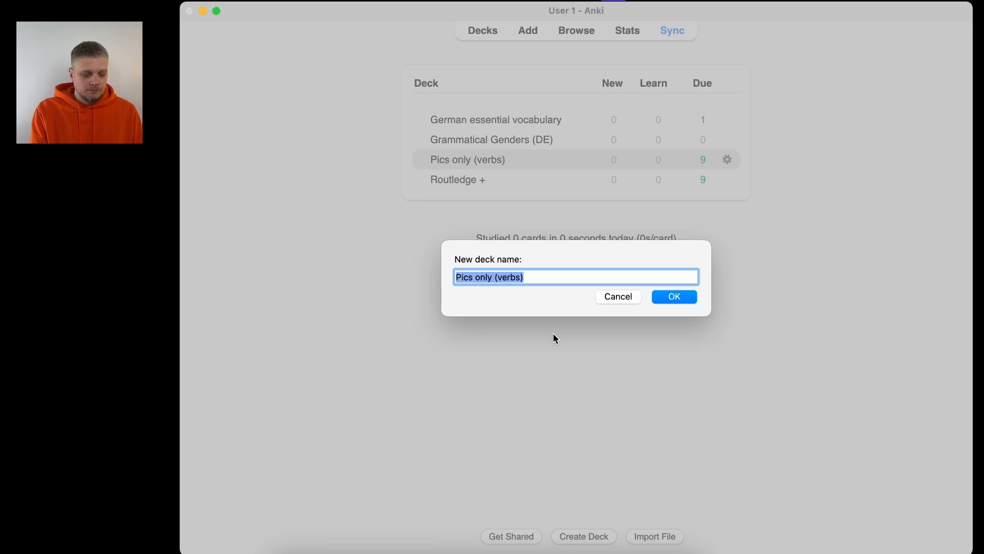
{"action": "type", "text": "German wo"}
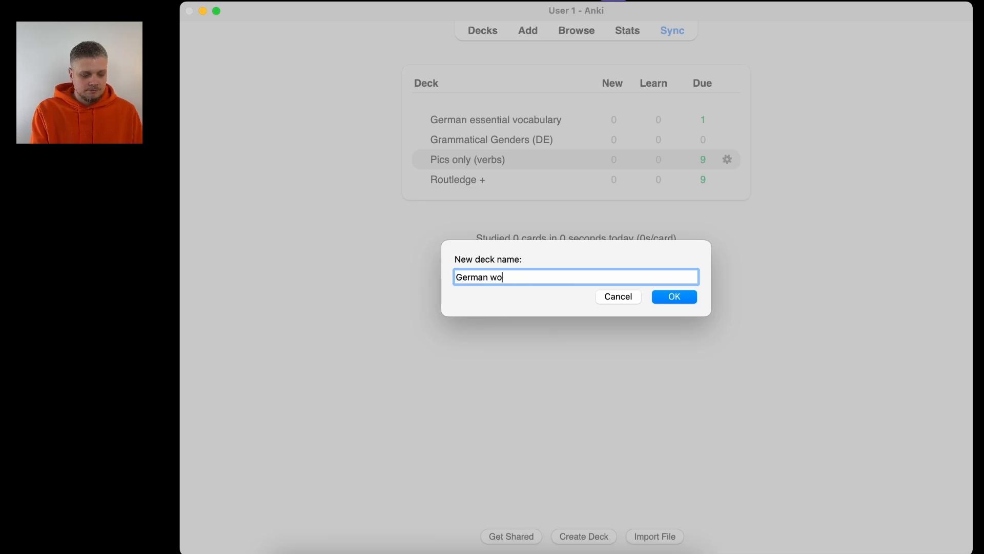
{"action": "type", "text": "rds"}
{"action": "key", "text": "Return"}
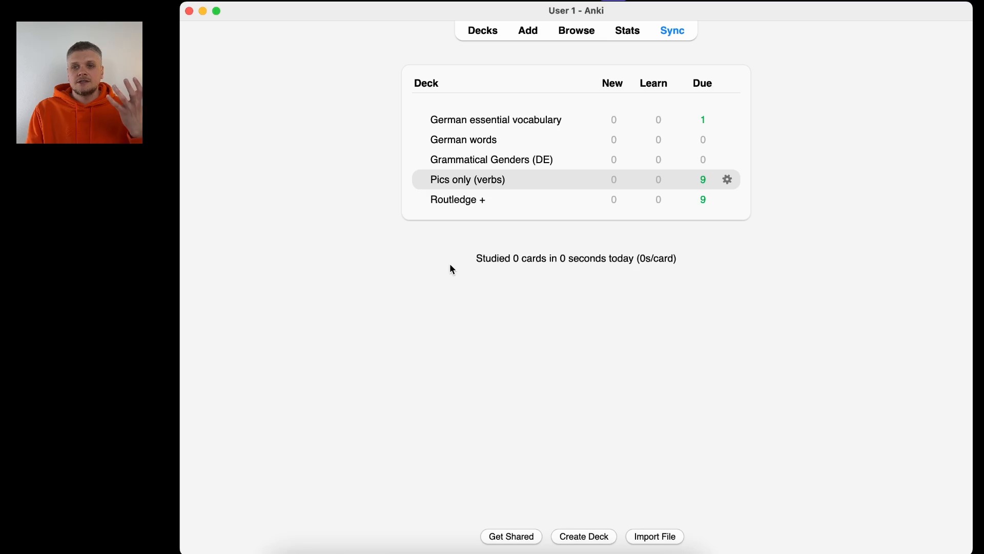
{"action": "left_click", "coordinate": [465, 141]}
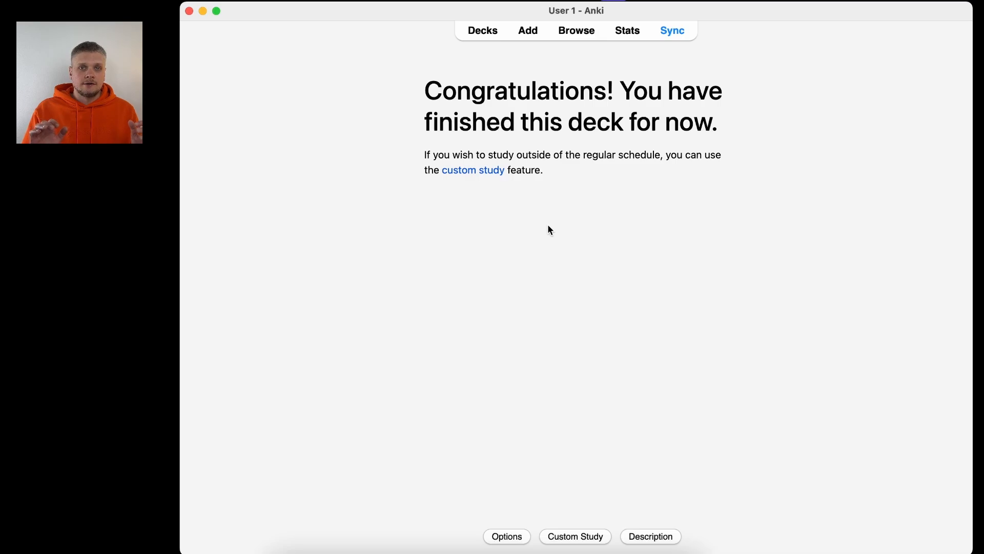
Start a new note for the German words deck and look through the available note types without changing the type
{"action": "left_click", "coordinate": [534, 34]}
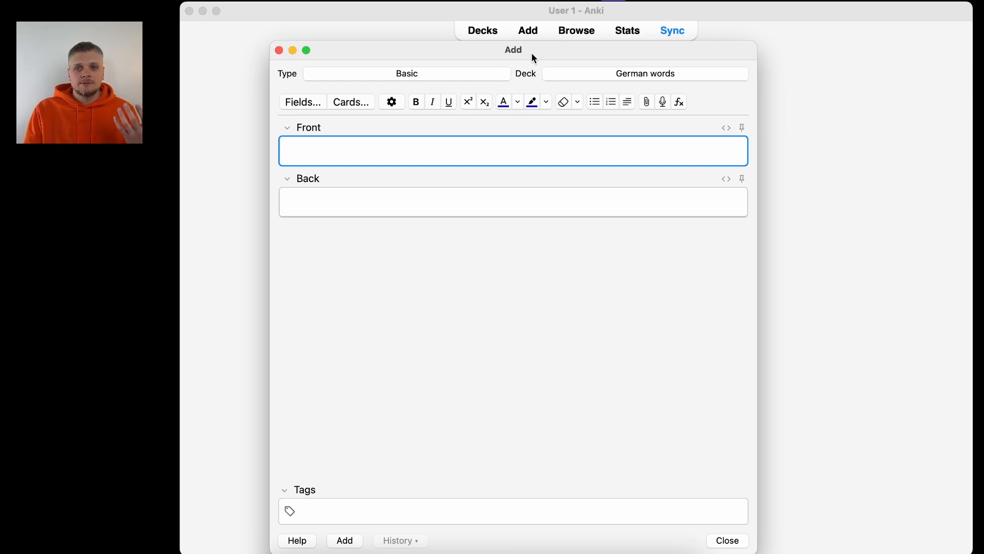
{"action": "left_click", "coordinate": [461, 73]}
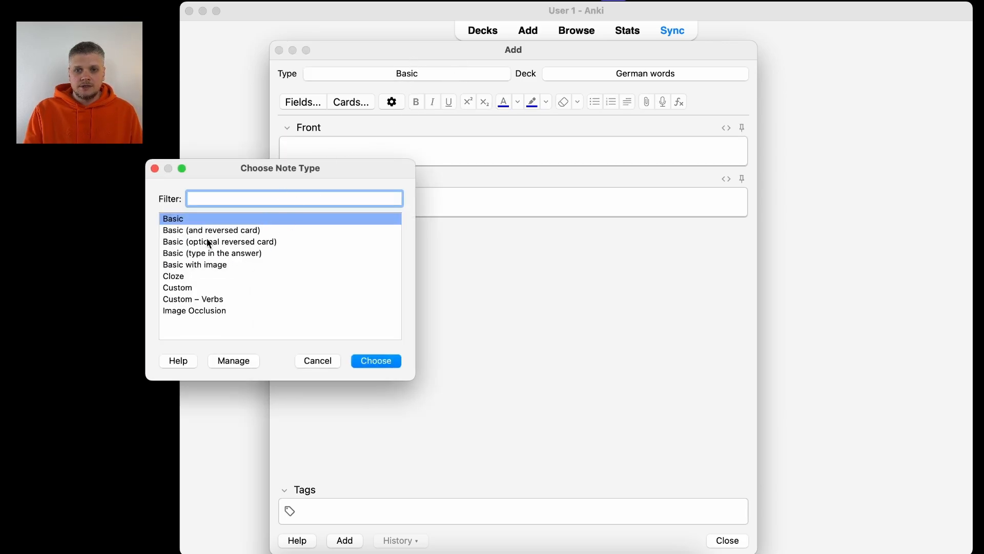
{"action": "left_click", "coordinate": [154, 169]}
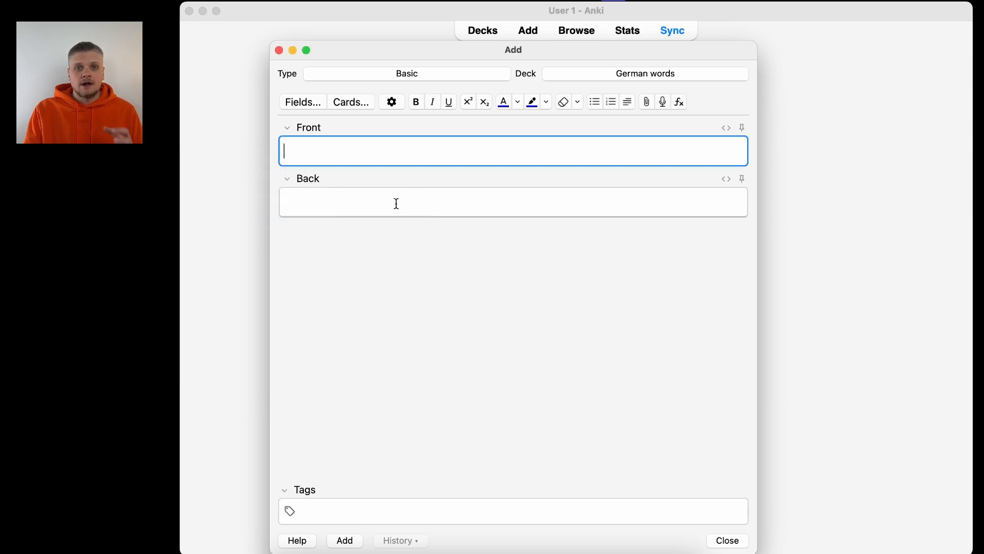
{"action": "left_click", "coordinate": [511, 182]}
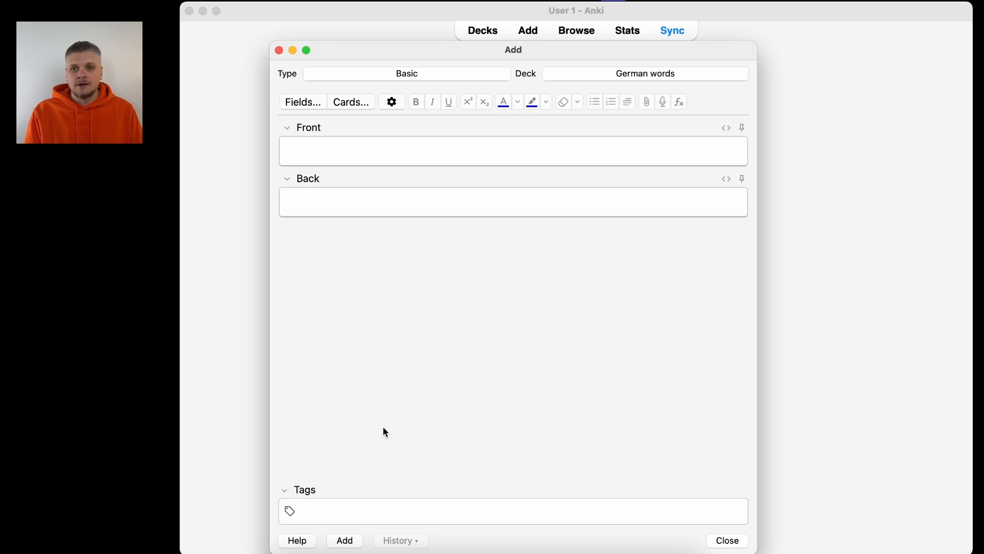
Add a Basic card with "die Arbeit" on the front and "work" on the back, and close the note editor
{"action": "left_click", "coordinate": [432, 150]}
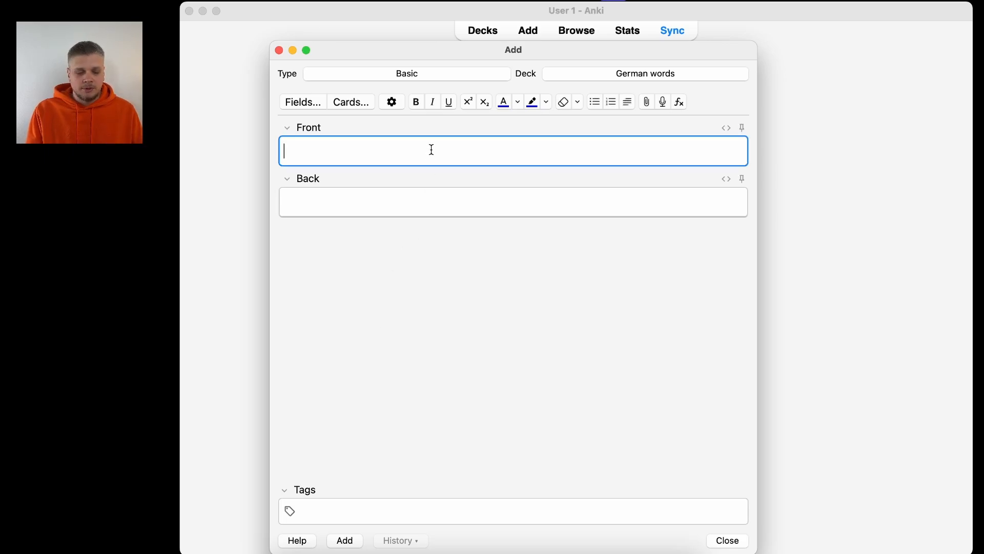
{"action": "type", "text": "die "}
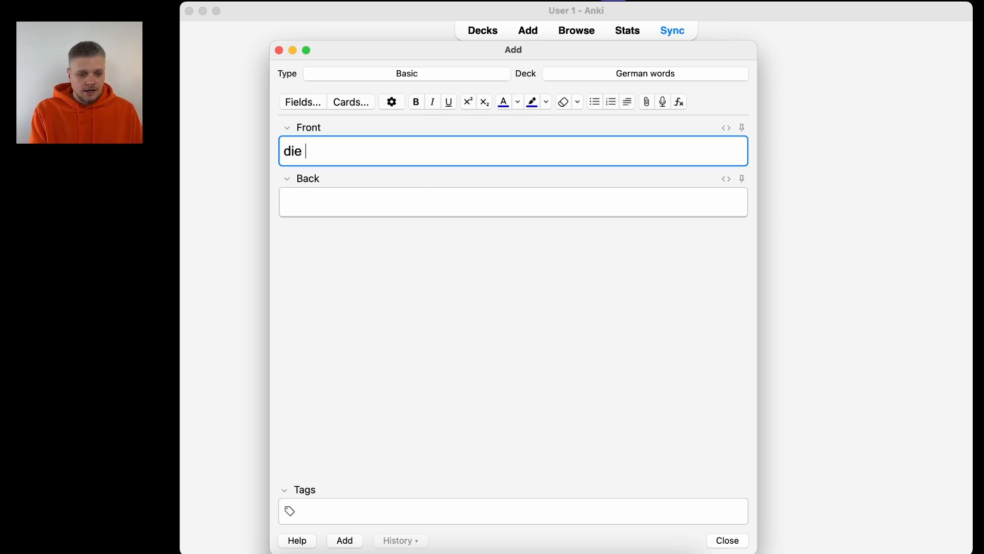
{"action": "type", "text": "Arbei"}
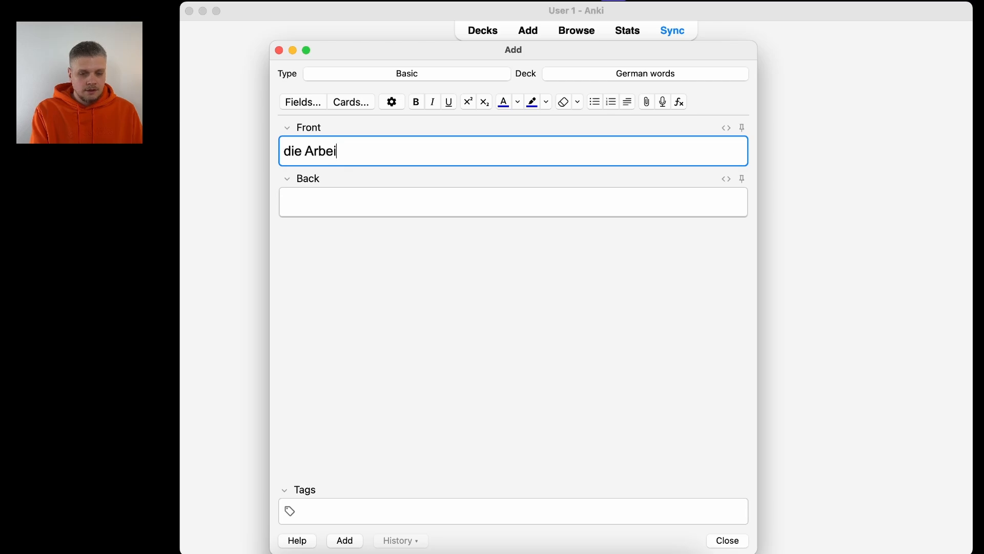
{"action": "type", "text": "t"}
{"action": "left_click", "coordinate": [402, 203]}
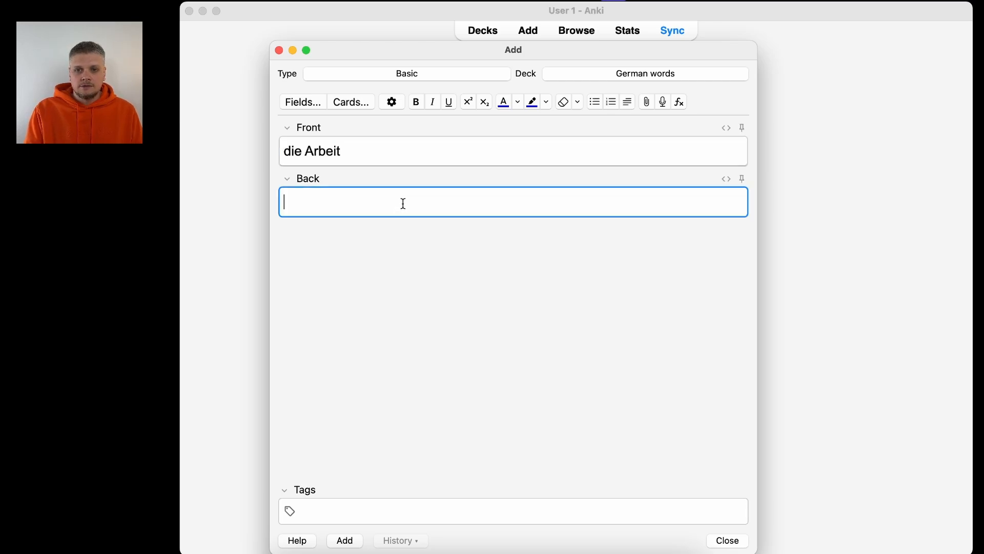
{"action": "type", "text": "work"}
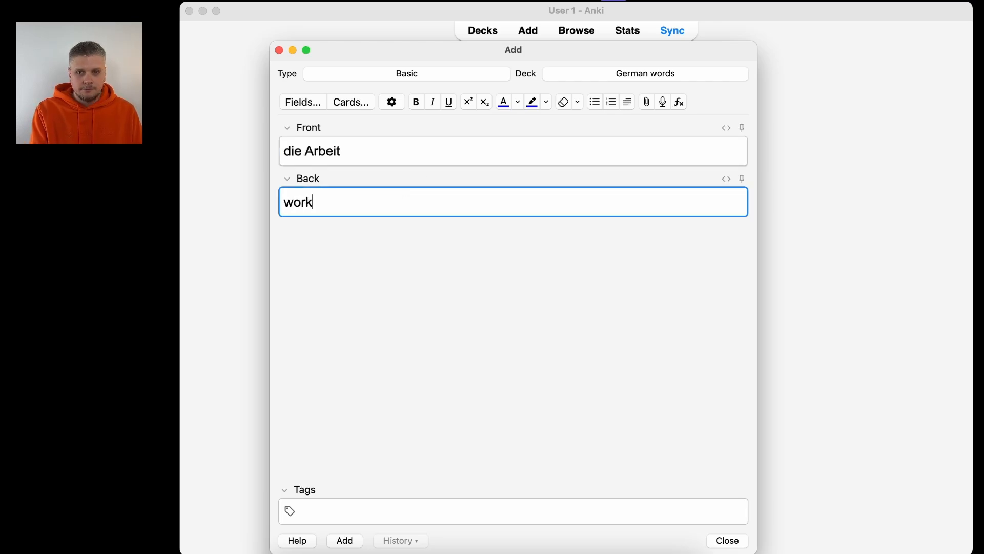
{"action": "left_click", "coordinate": [345, 541]}
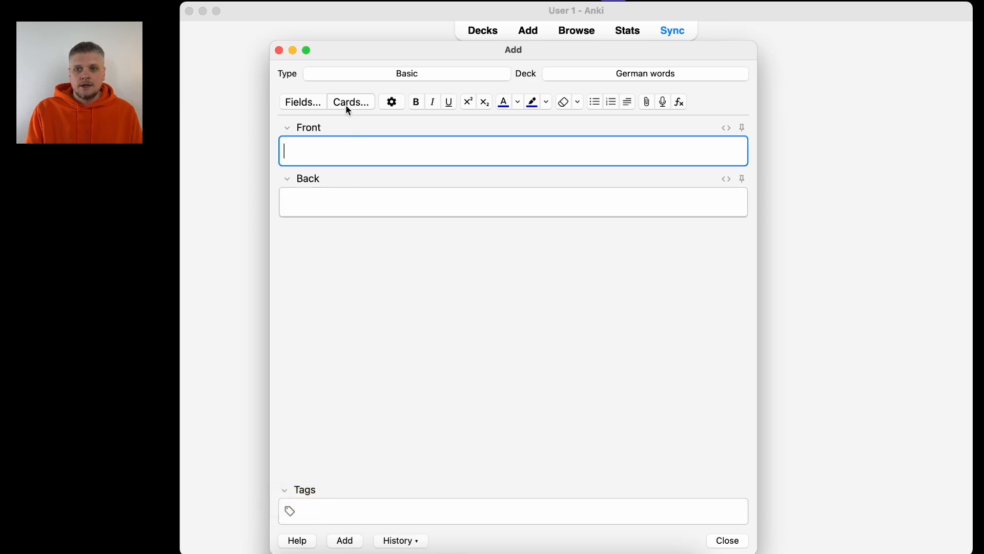
{"action": "left_click", "coordinate": [279, 51]}
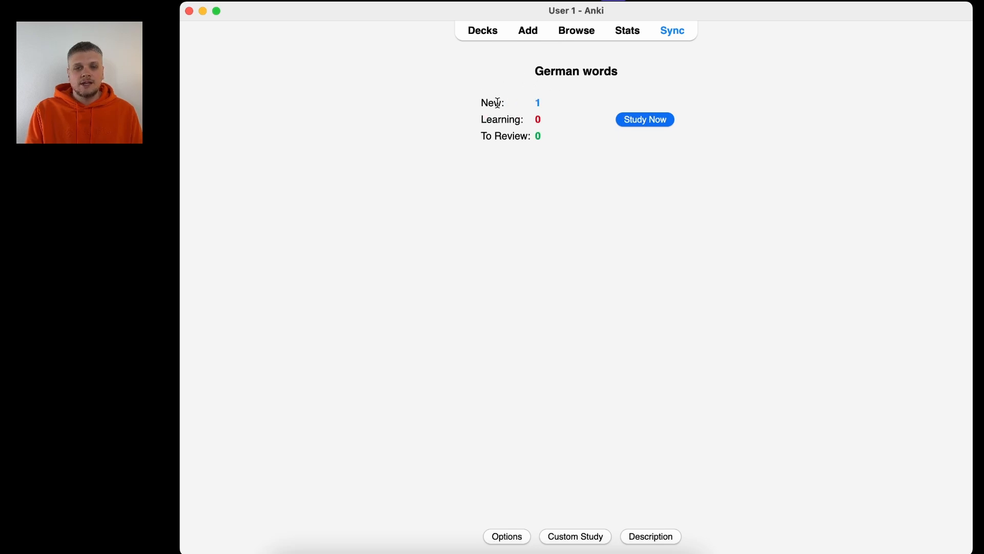
Study the German words deck, revealing the answer to "die Arbeit" and rating it Good both times
{"action": "left_click", "coordinate": [644, 121]}
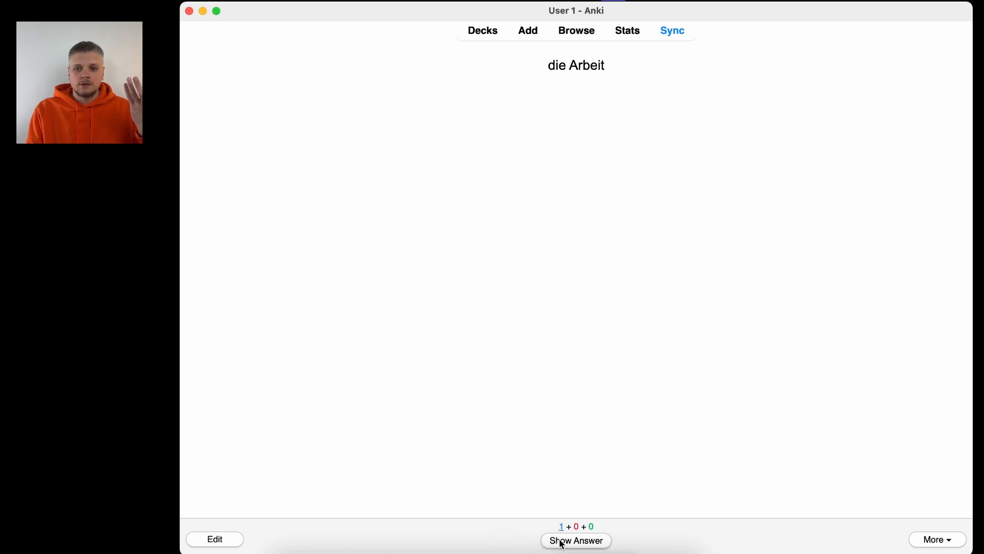
{"action": "key", "text": "space"}
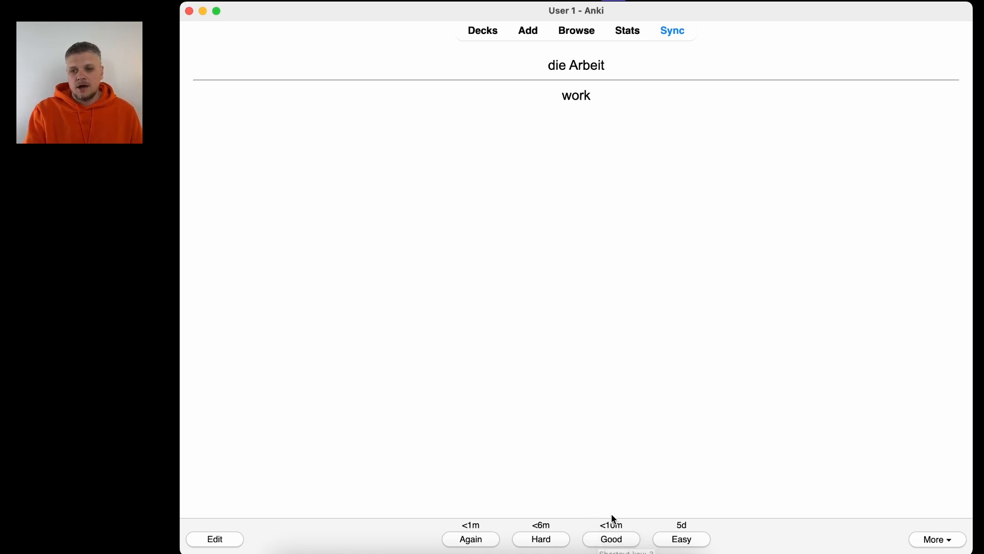
{"action": "left_click", "coordinate": [610, 540]}
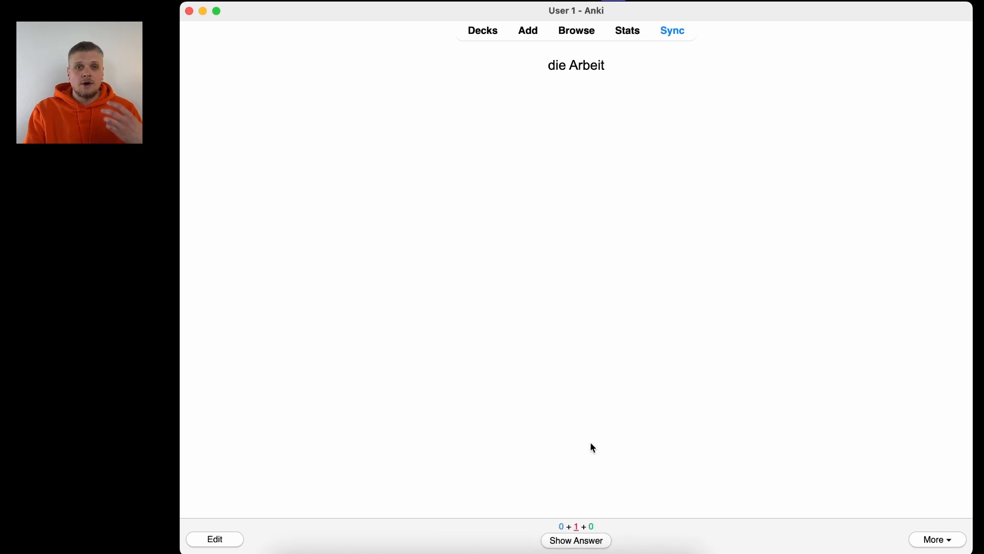
{"action": "left_click", "coordinate": [588, 542]}
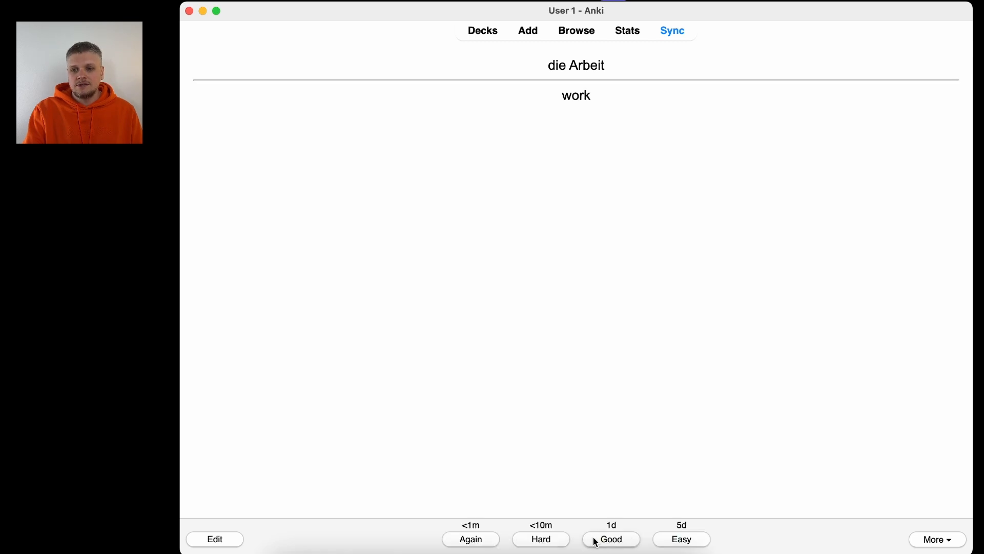
{"action": "left_click", "coordinate": [596, 541]}
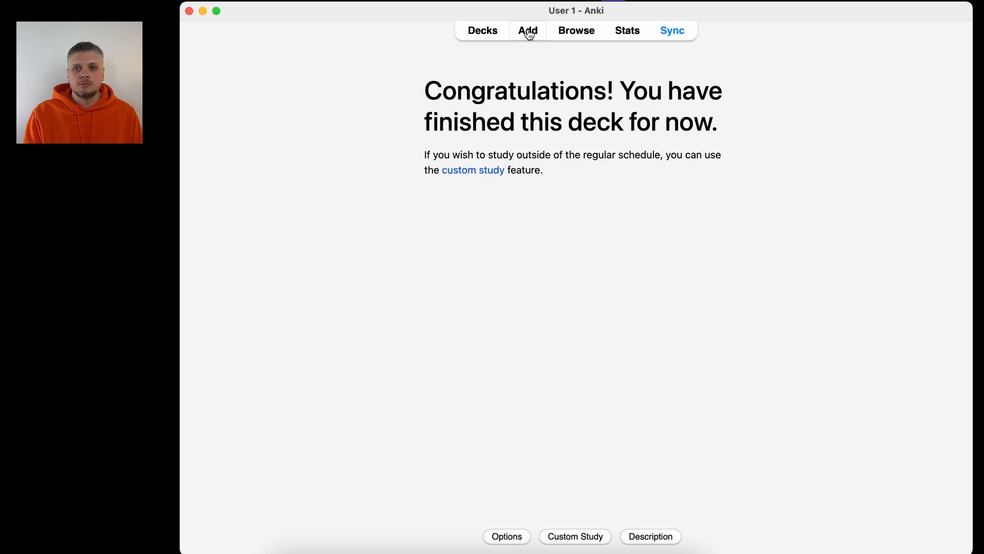
Add a Basic card to the German words deck with "work" on the front and "die Arbeit" on the back
{"action": "left_click", "coordinate": [530, 34]}
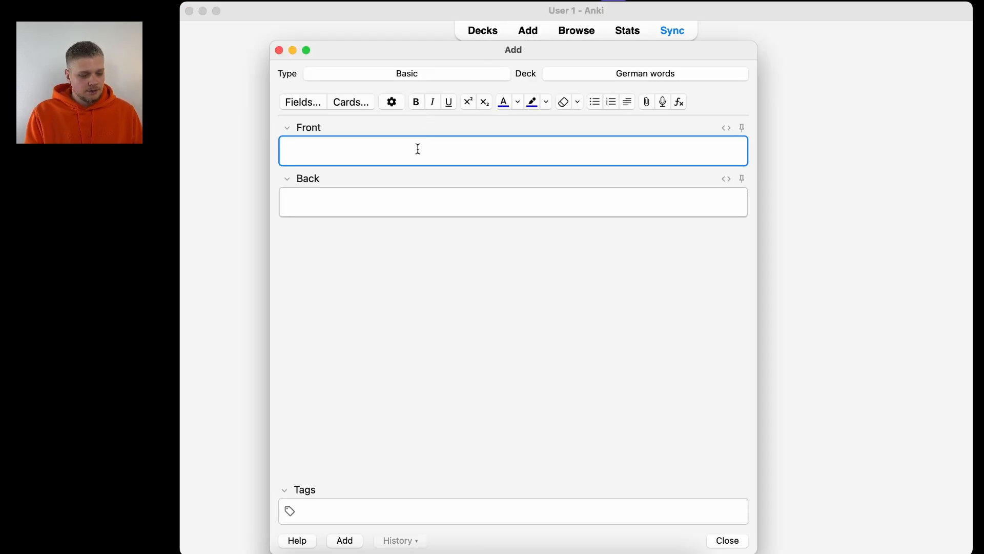
{"action": "type", "text": "work"}
{"action": "key", "text": "Tab"}
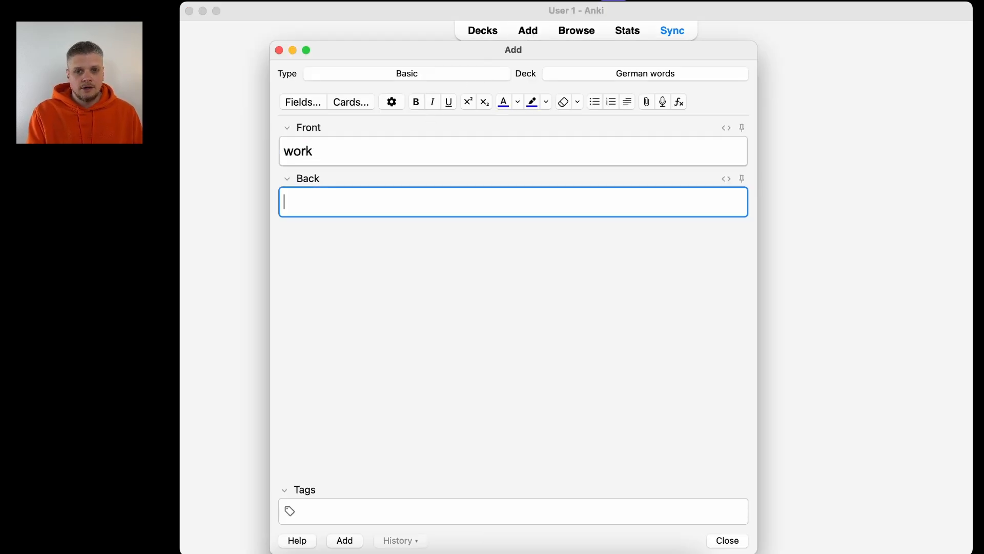
{"action": "type", "text": "die A"}
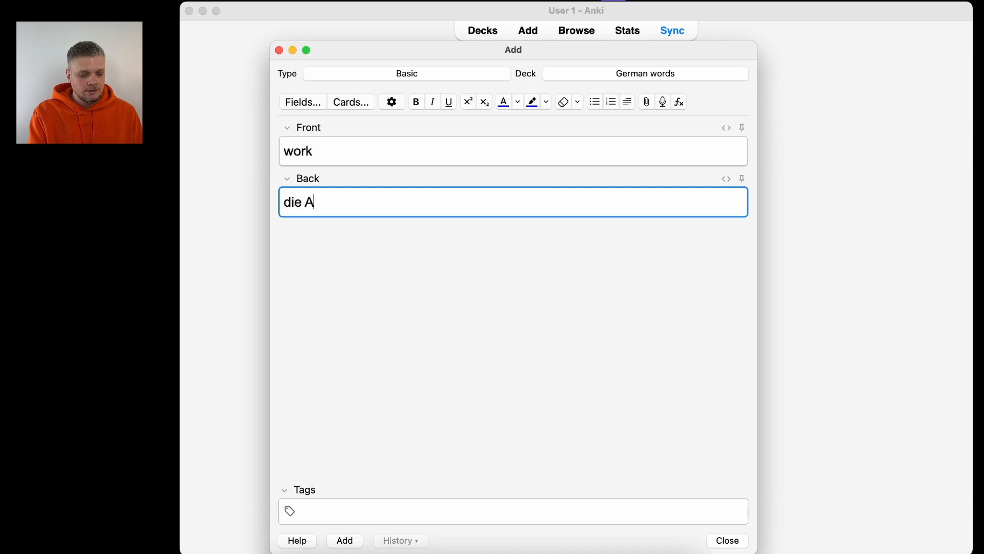
{"action": "type", "text": "rbeit"}
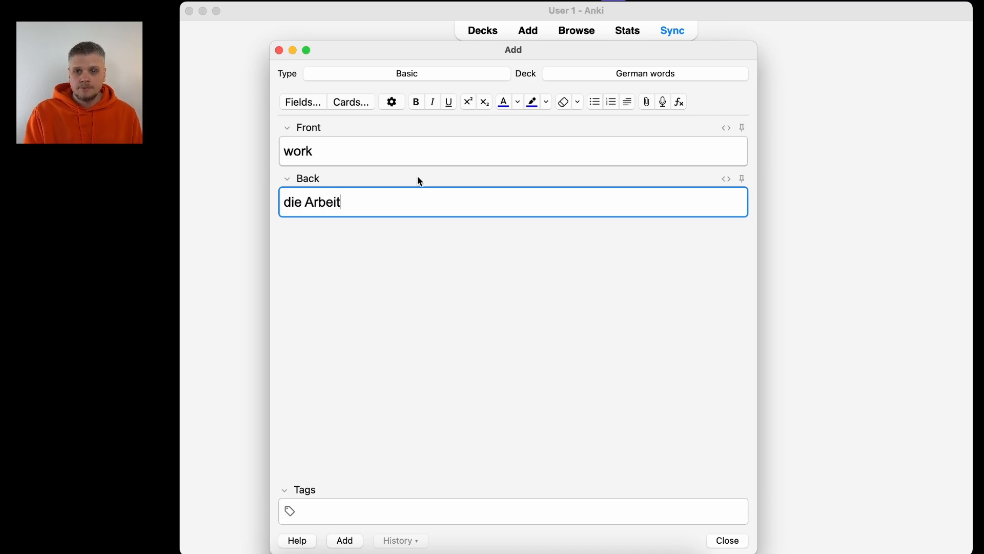
{"action": "left_click", "coordinate": [347, 540]}
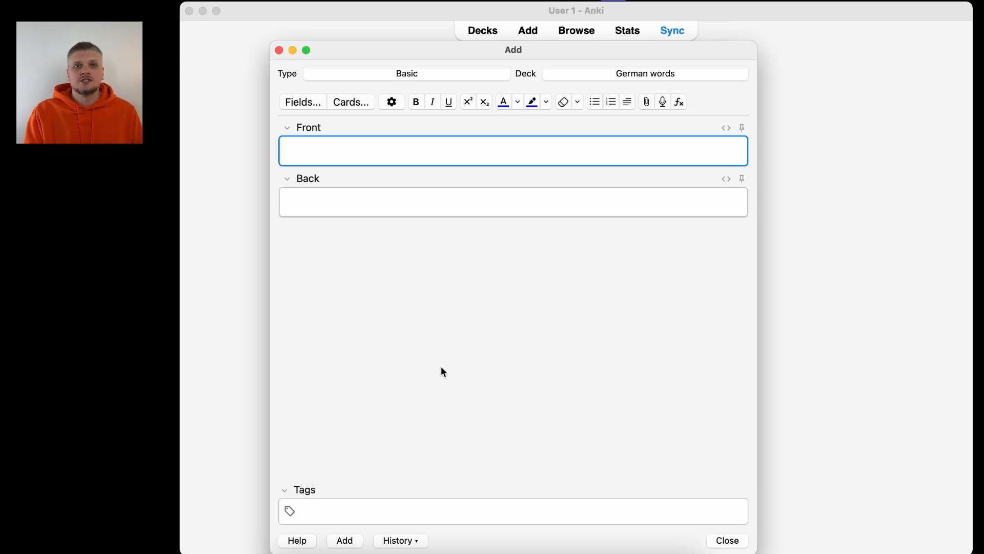
Add a Basic (and reversed card) note with "der Tisch" on the front and "table" on the back, and close the note editor
{"action": "left_click", "coordinate": [402, 77]}
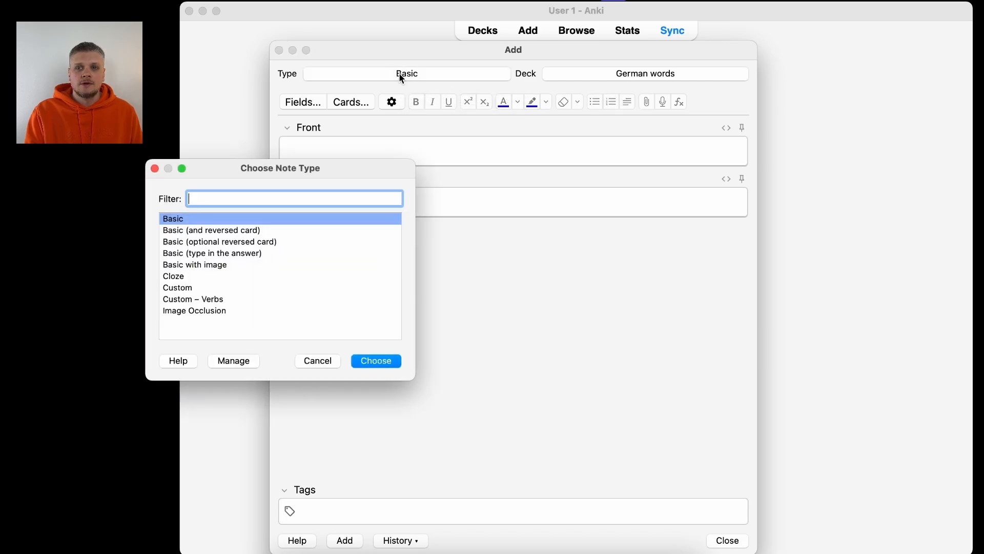
{"action": "left_click", "coordinate": [251, 231]}
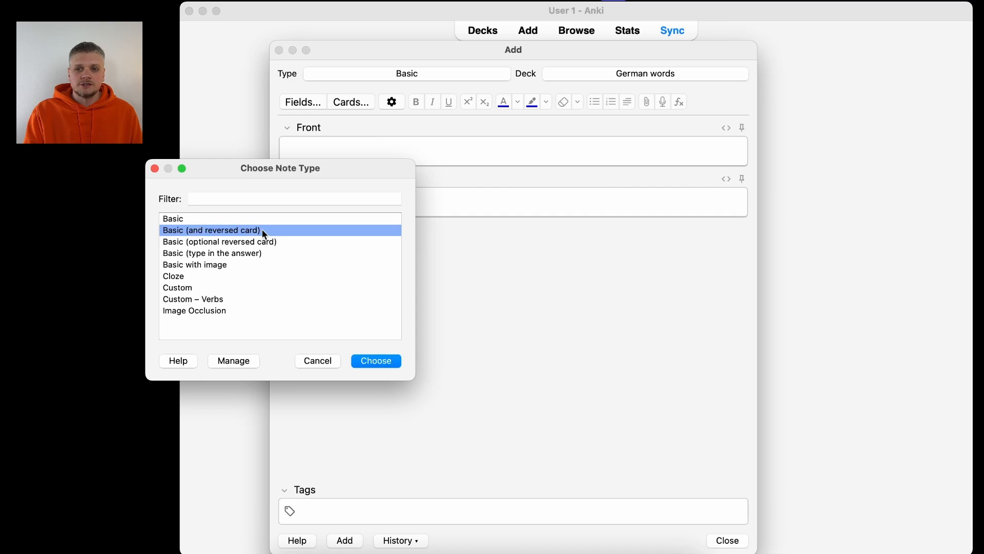
{"action": "left_click", "coordinate": [380, 359]}
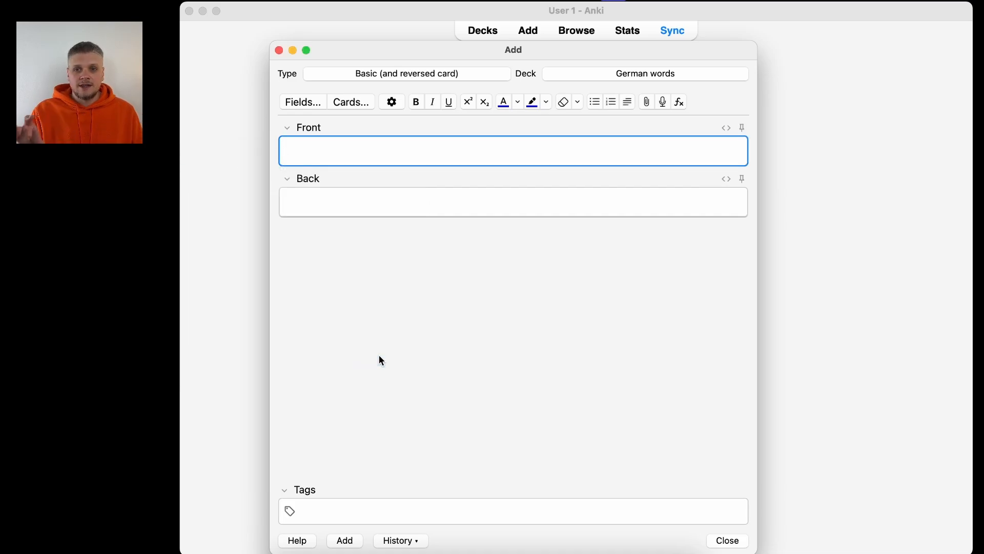
{"action": "type", "text": "der "}
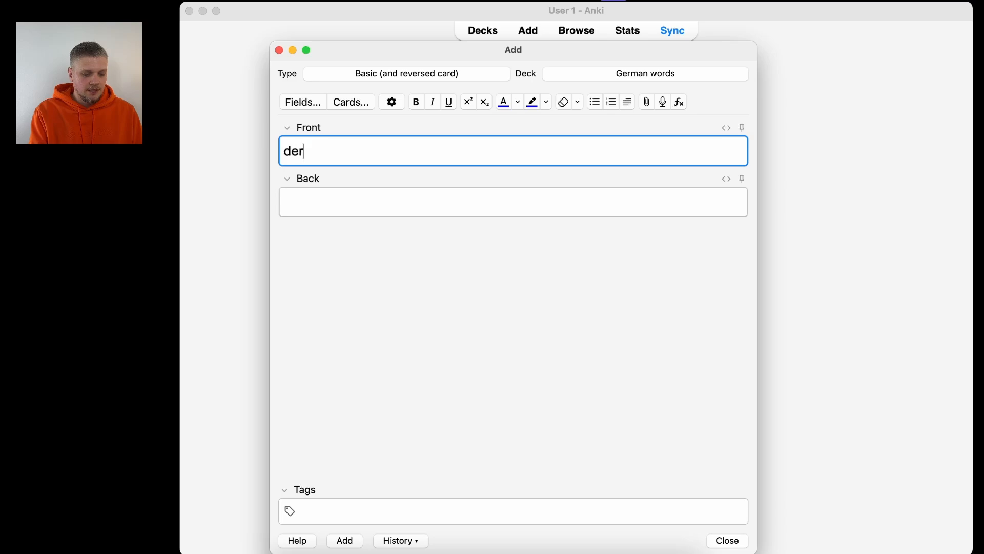
{"action": "type", "text": "Tisch"}
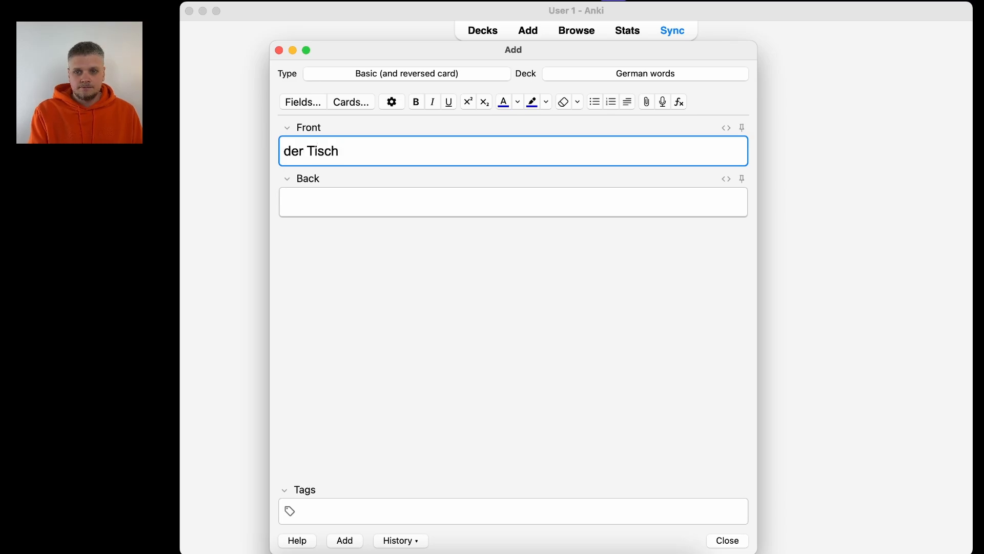
{"action": "key", "text": "Tab"}
{"action": "type", "text": "table"}
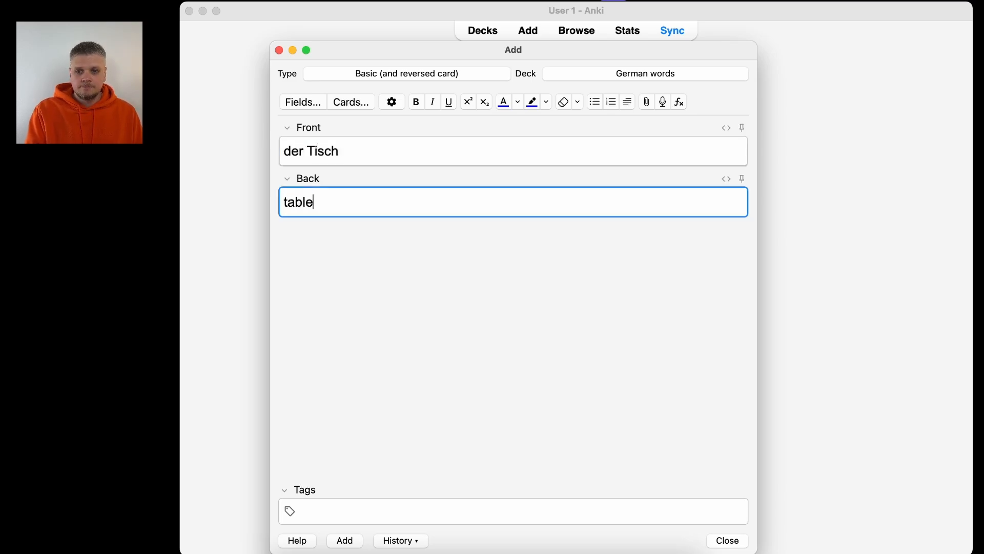
{"action": "left_click", "coordinate": [345, 541]}
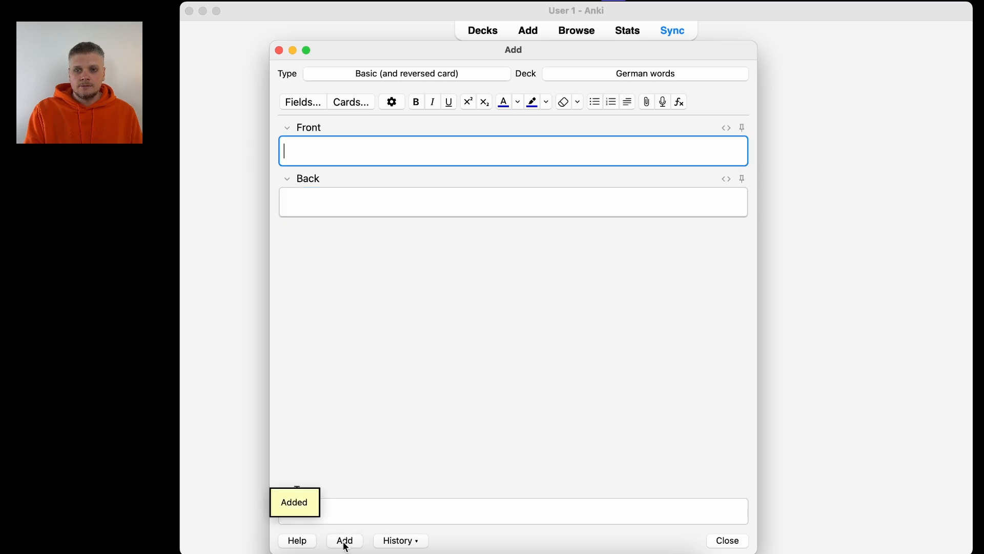
{"action": "key", "text": "Escape"}
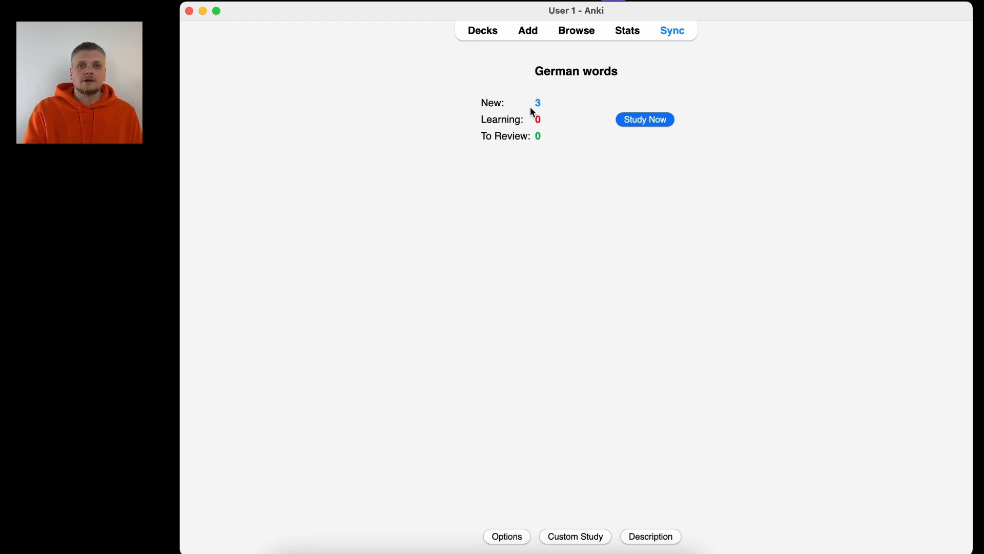
Study the German words deck, revealing the answers to the new cards "work", "der Tisch" and "table" and rating each Good
{"action": "left_click", "coordinate": [633, 123]}
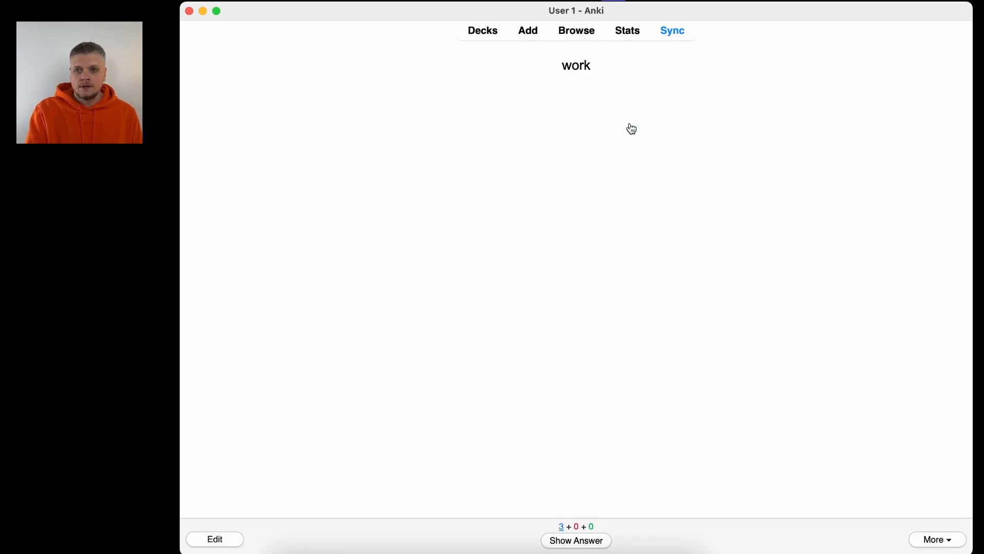
{"action": "key", "text": "space"}
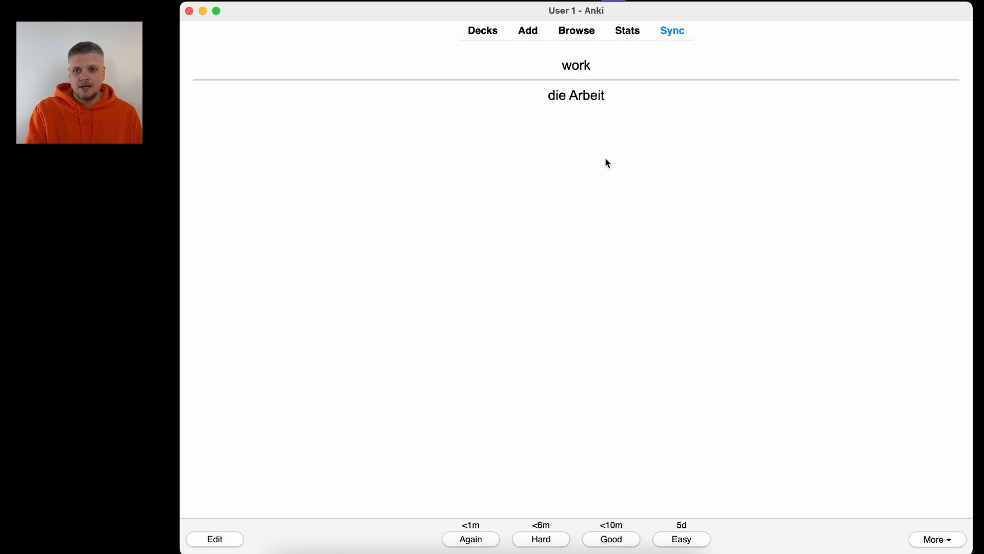
{"action": "key", "text": "space"}
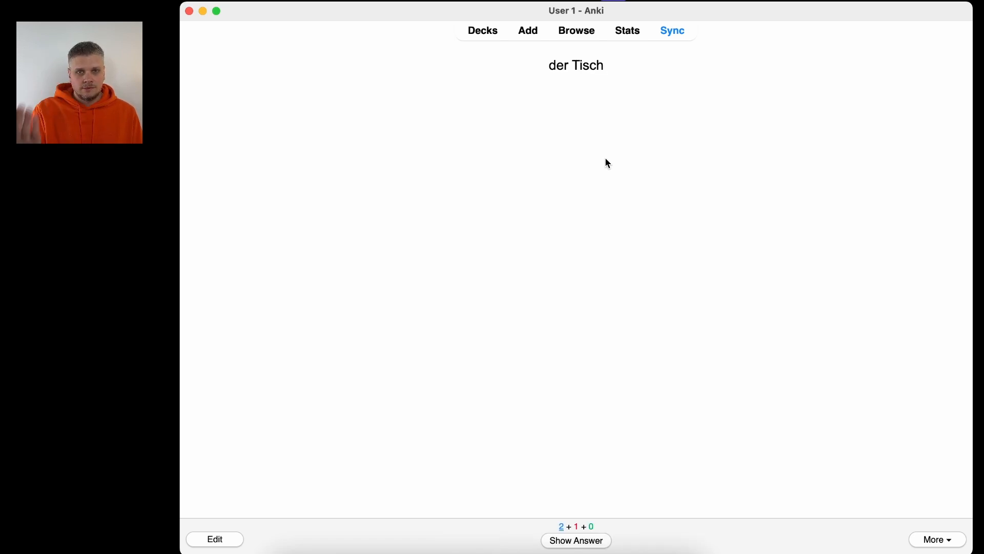
{"action": "key", "text": "space"}
{"action": "key", "text": "space"}
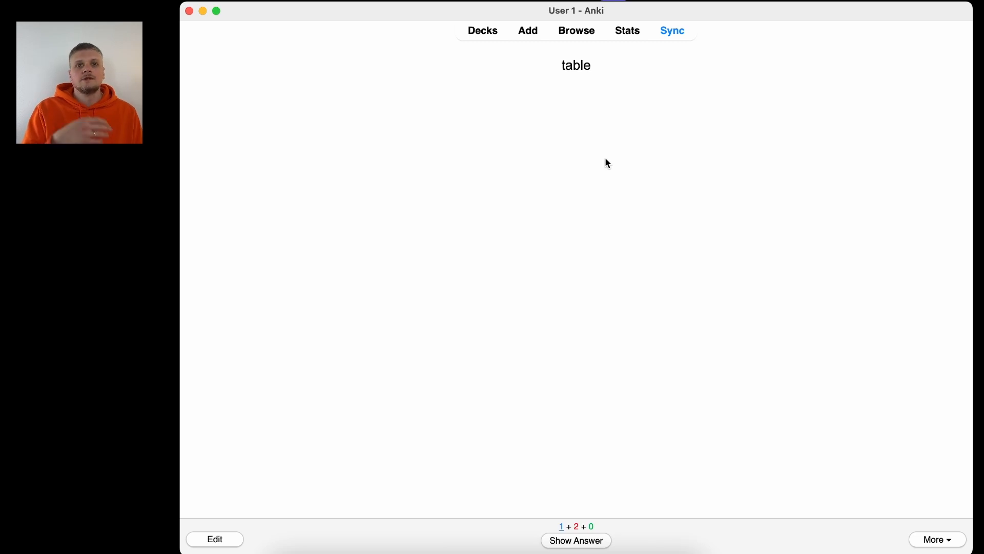
{"action": "key", "text": "space"}
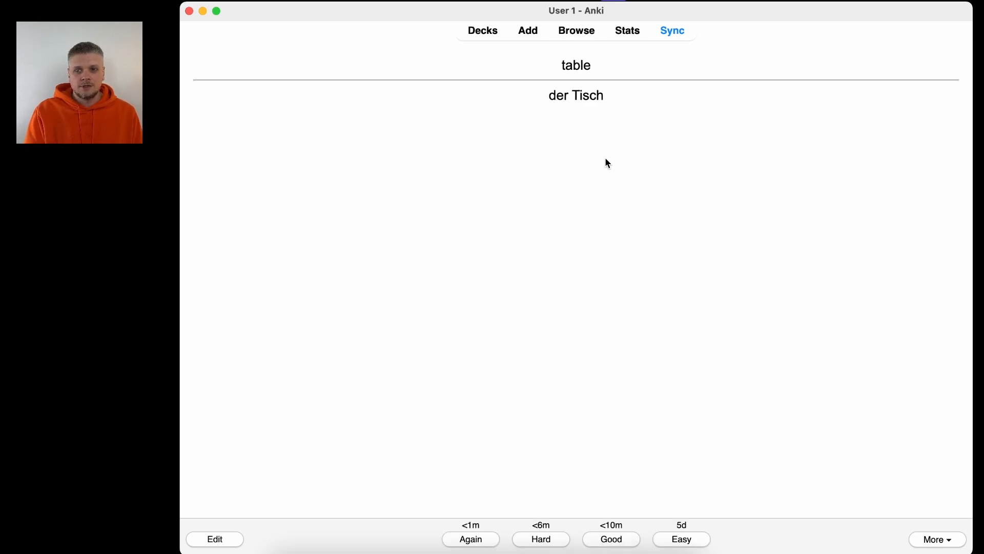
{"action": "key", "text": "space"}
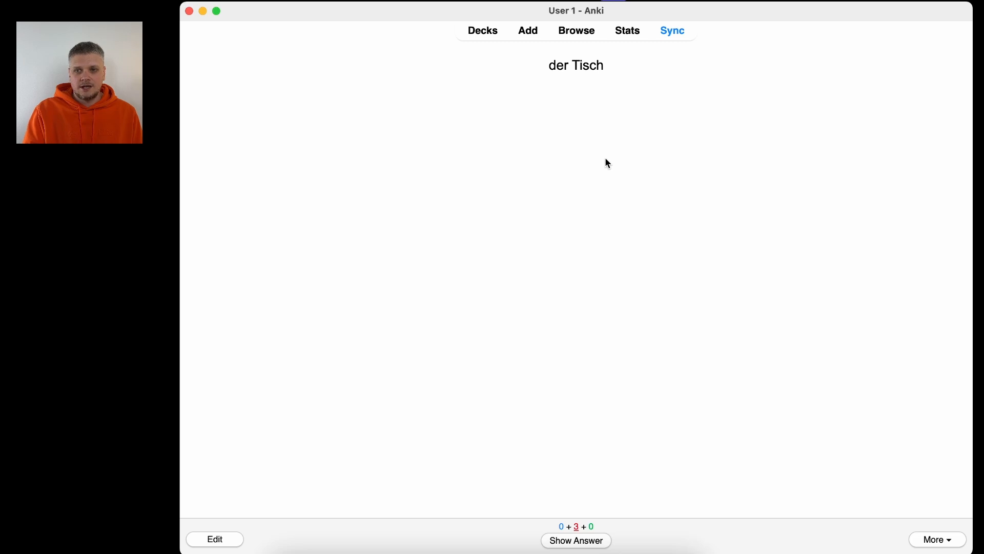
Review "der Tisch", "table" and "work" a second time, rating each Good to finish the deck
{"action": "key", "text": "space"}
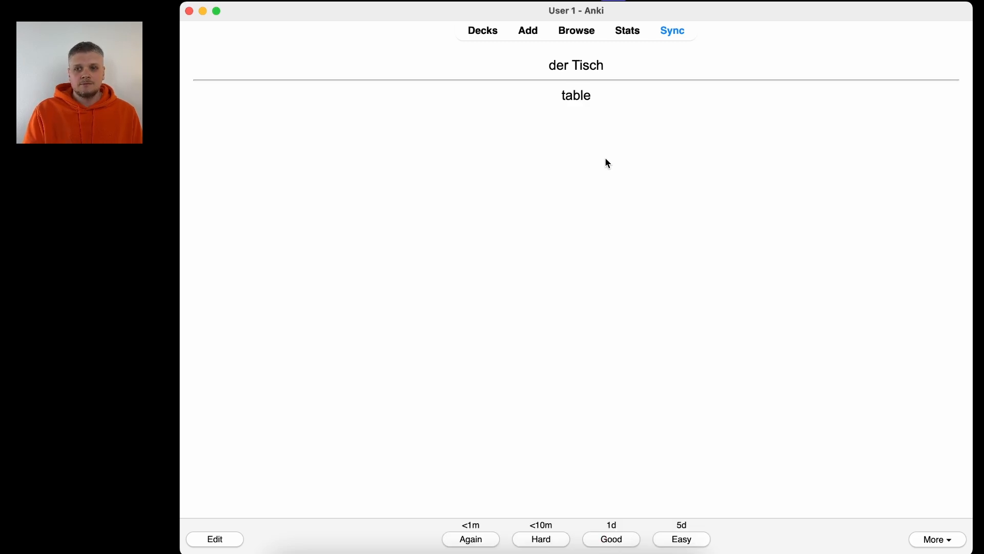
{"action": "key", "text": "space"}
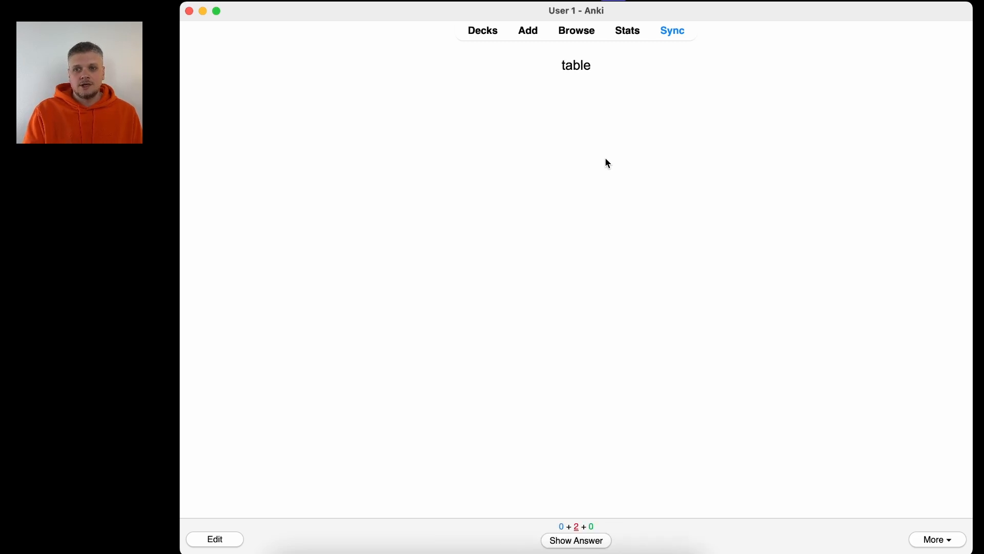
{"action": "key", "text": "space"}
{"action": "key", "text": "space"}
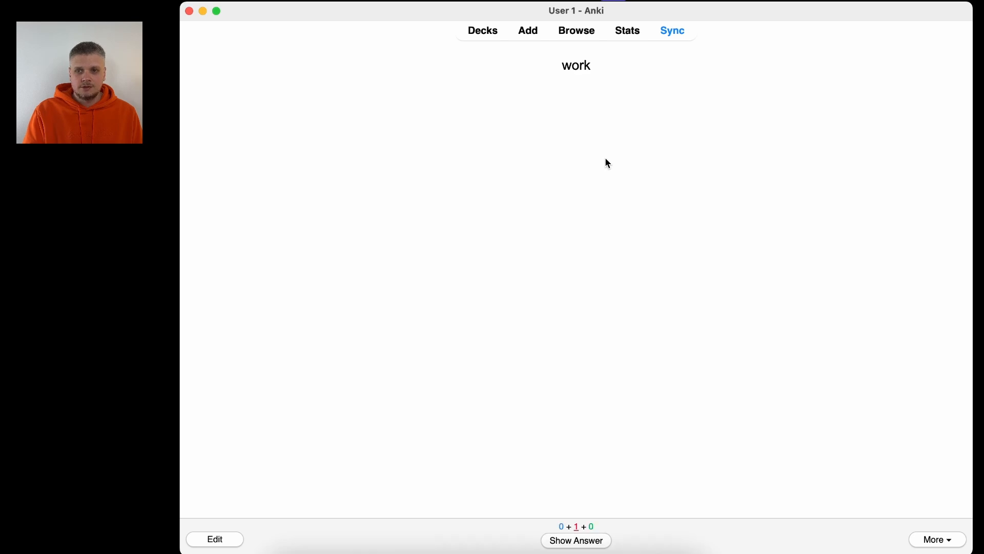
{"action": "key", "text": "space"}
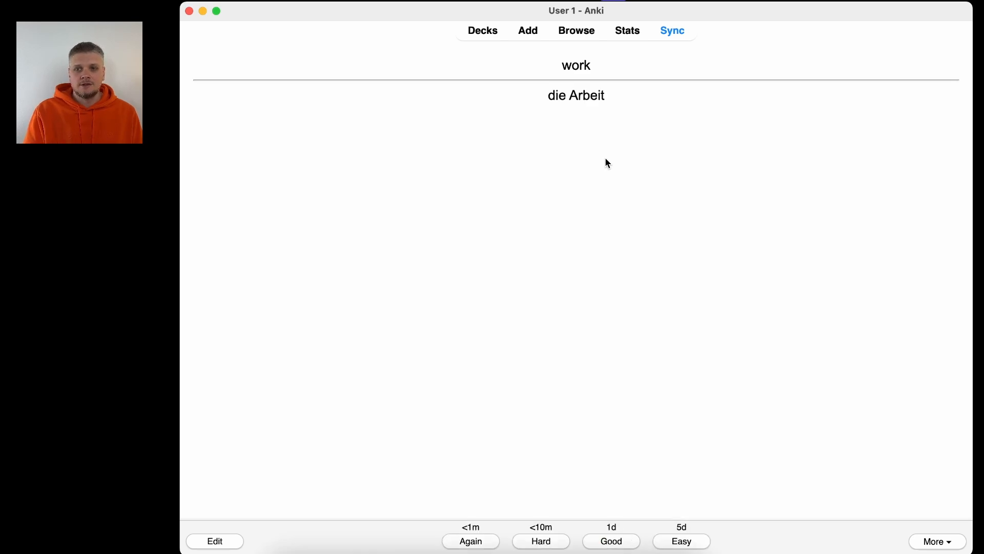
{"action": "key", "text": "space"}
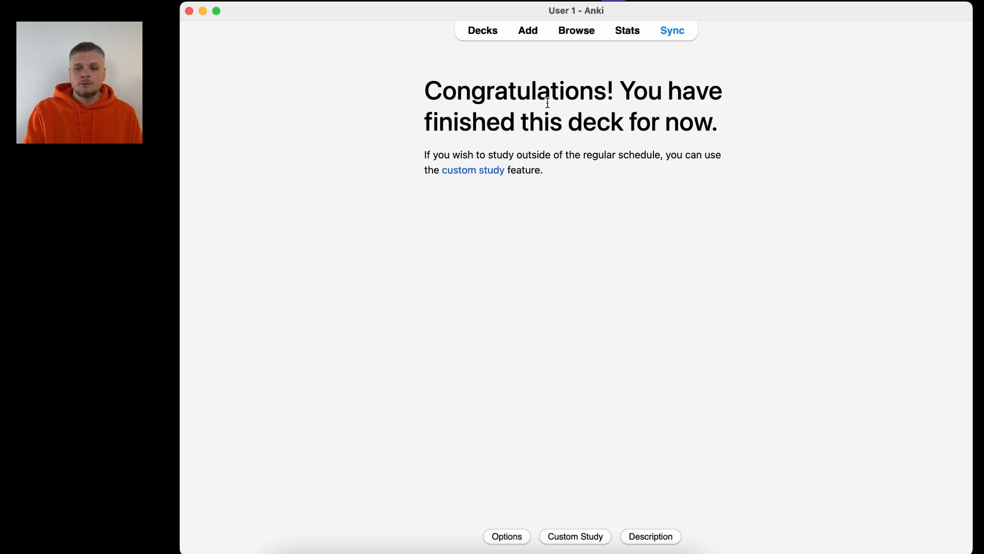
Create a note type named "German Noun" from Add: Basic and choose it for a new note in the German words deck
{"action": "left_click", "coordinate": [533, 32]}
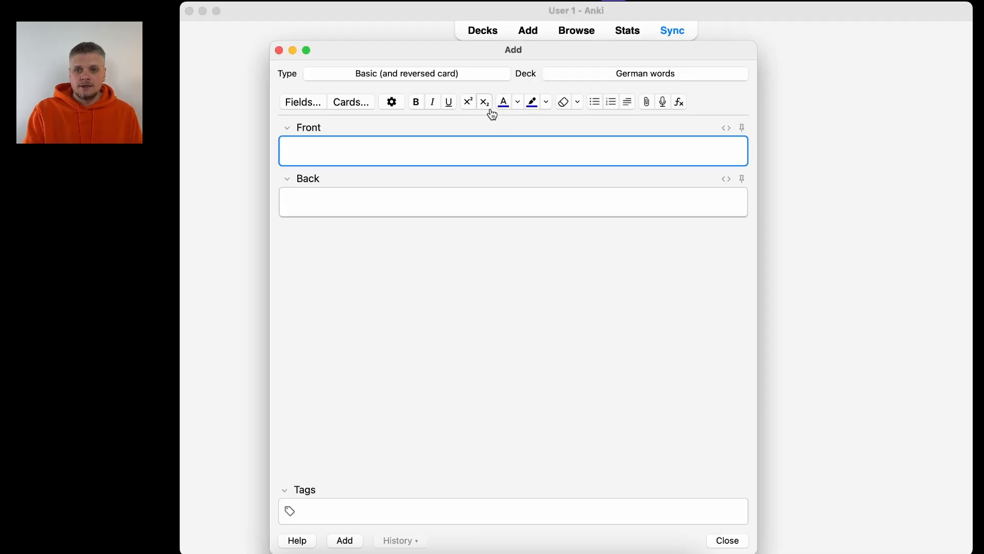
{"action": "left_click", "coordinate": [443, 77]}
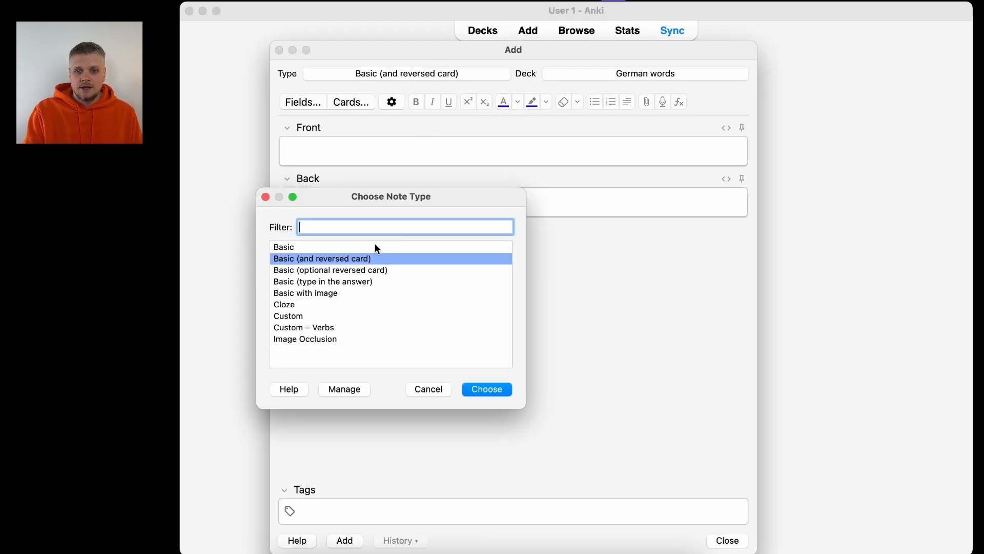
{"action": "left_click", "coordinate": [339, 395]}
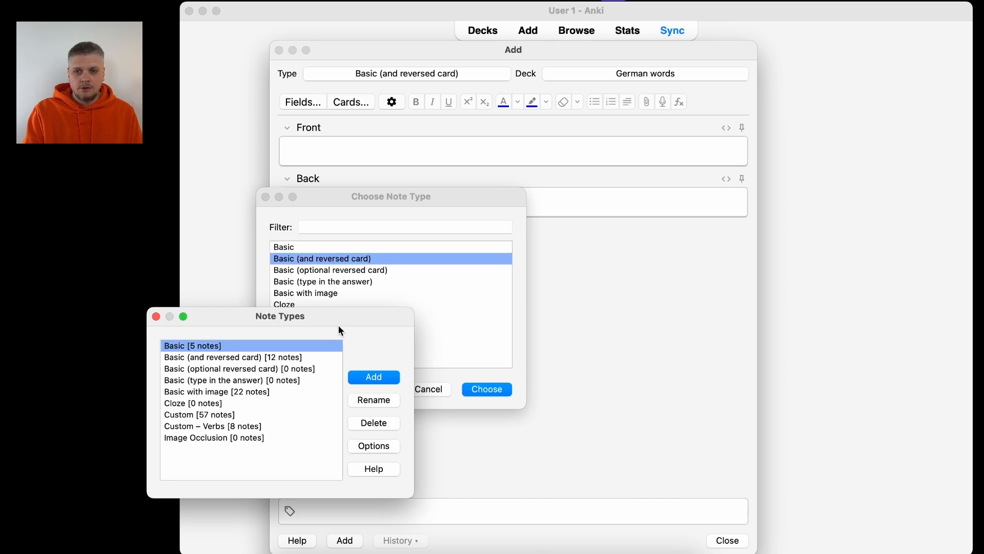
{"action": "left_click", "coordinate": [378, 380]}
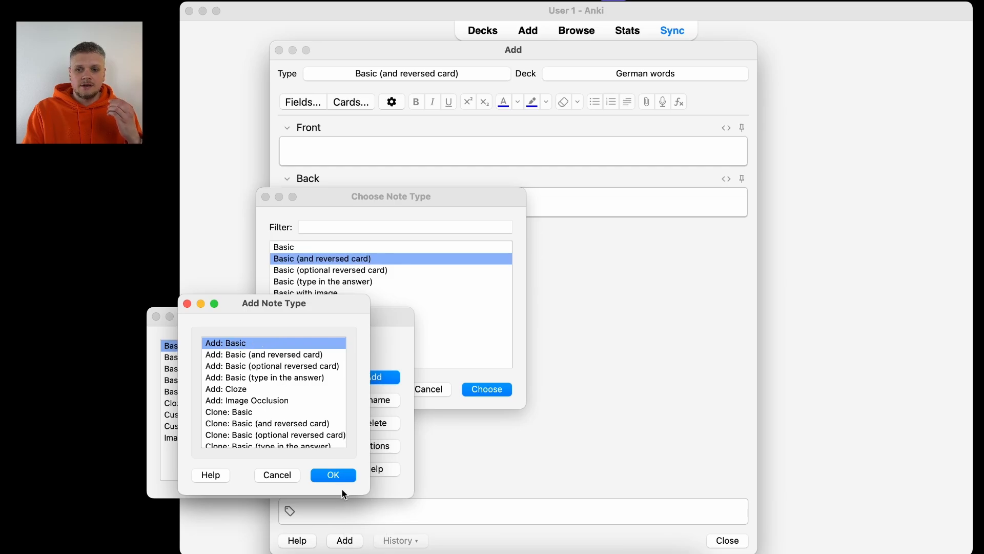
{"action": "left_click", "coordinate": [334, 476]}
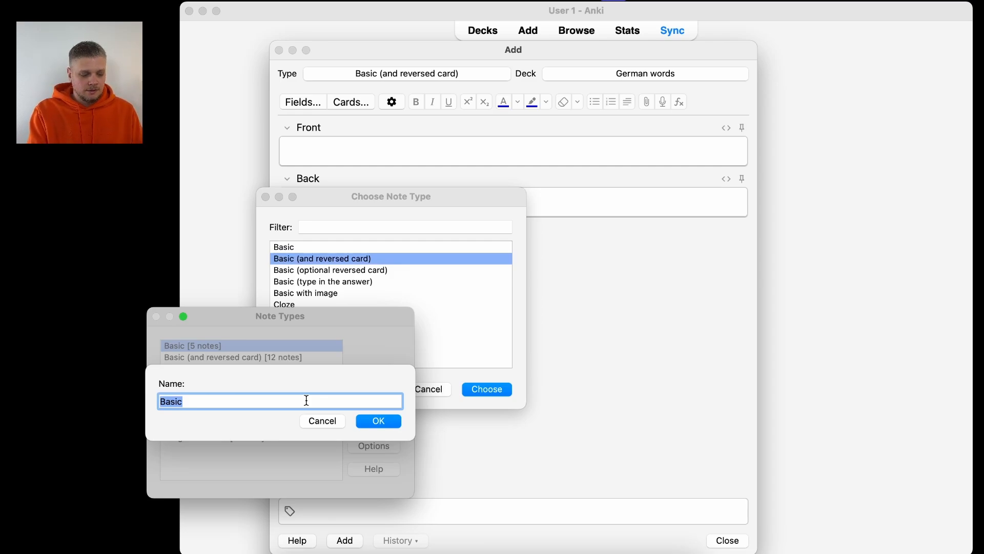
{"action": "type", "text": "German"}
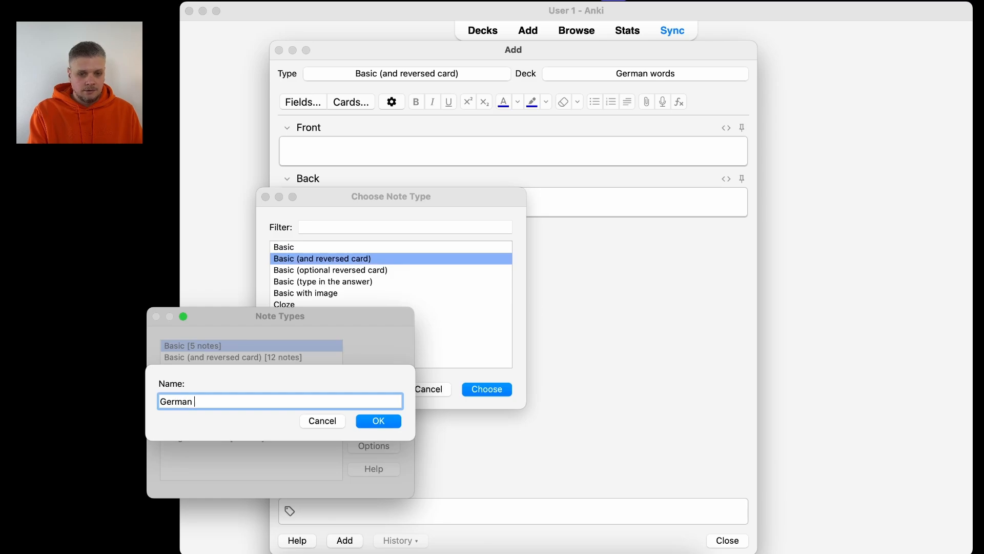
{"action": "type", "text": " Noun"}
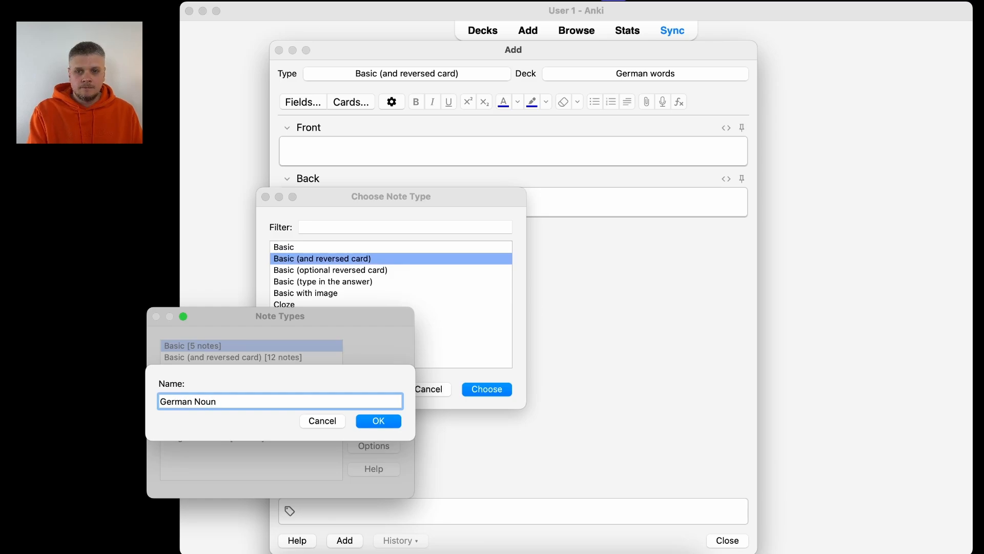
{"action": "key", "text": "Return"}
{"action": "left_click", "coordinate": [157, 317]}
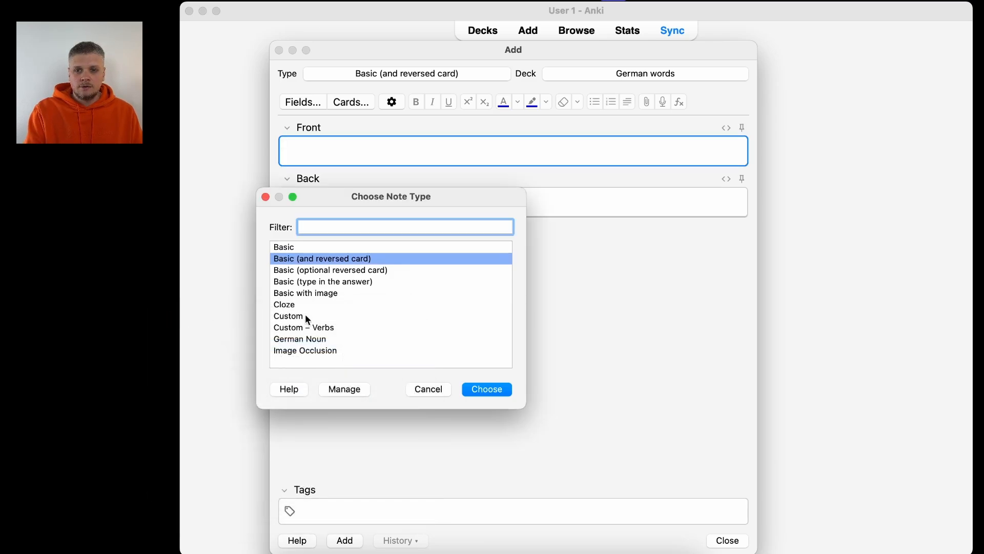
{"action": "left_click", "coordinate": [317, 340]}
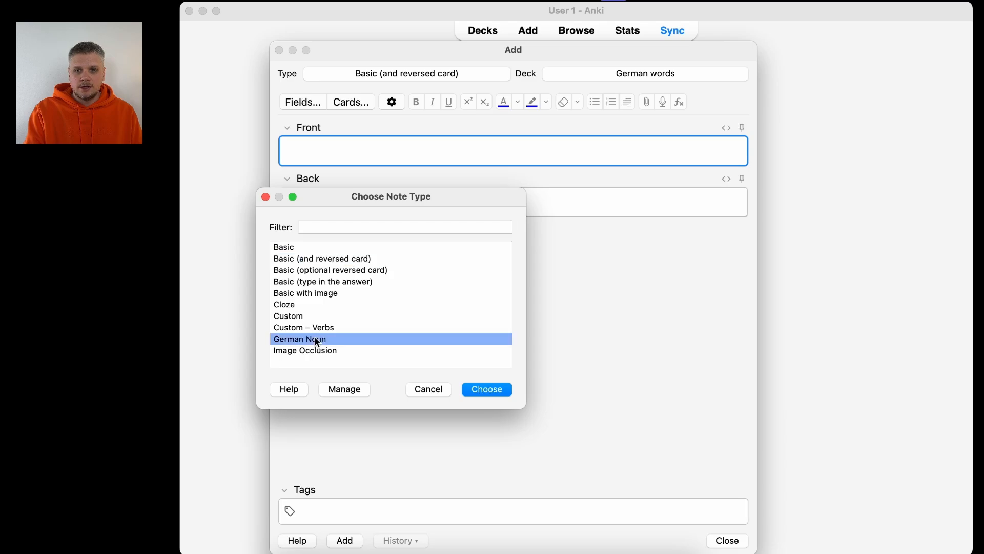
{"action": "left_click", "coordinate": [496, 391]}
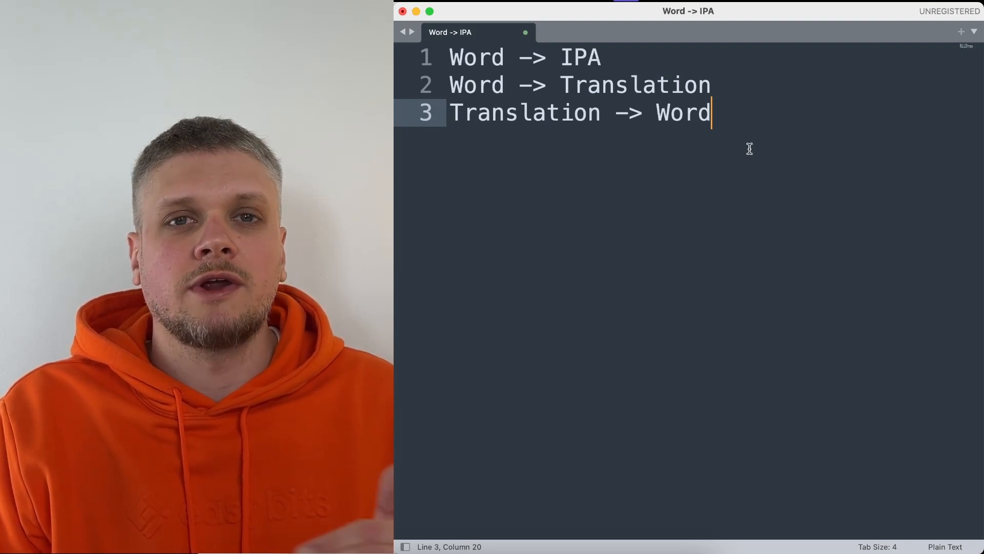
In the text editor, list "word", "IPA" and "Translation" on separate lines below the card directions, after a blank line
{"action": "key", "text": "Return"}
{"action": "key", "text": "Return"}
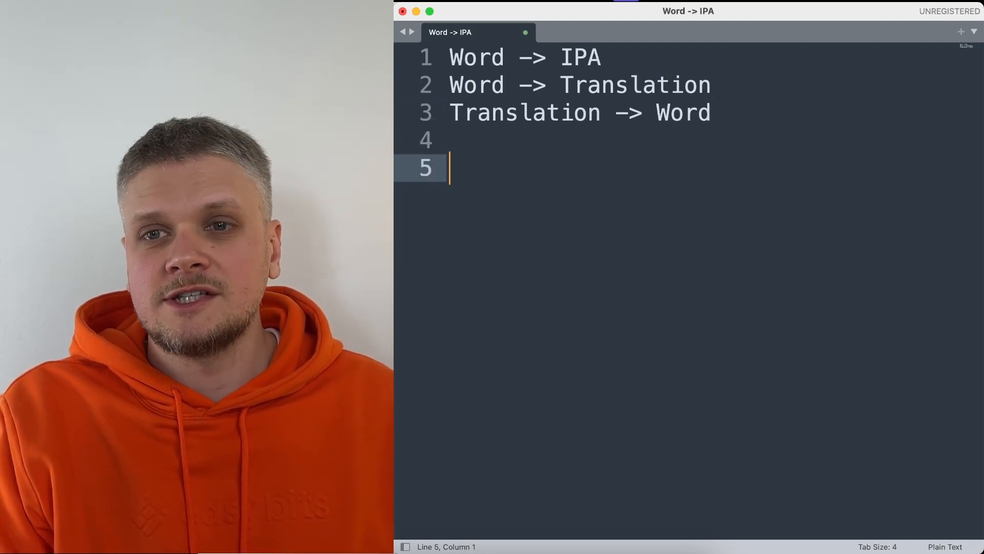
{"action": "type", "text": "Word"}
{"action": "key", "text": "Return"}
{"action": "type", "text": "IPA"}
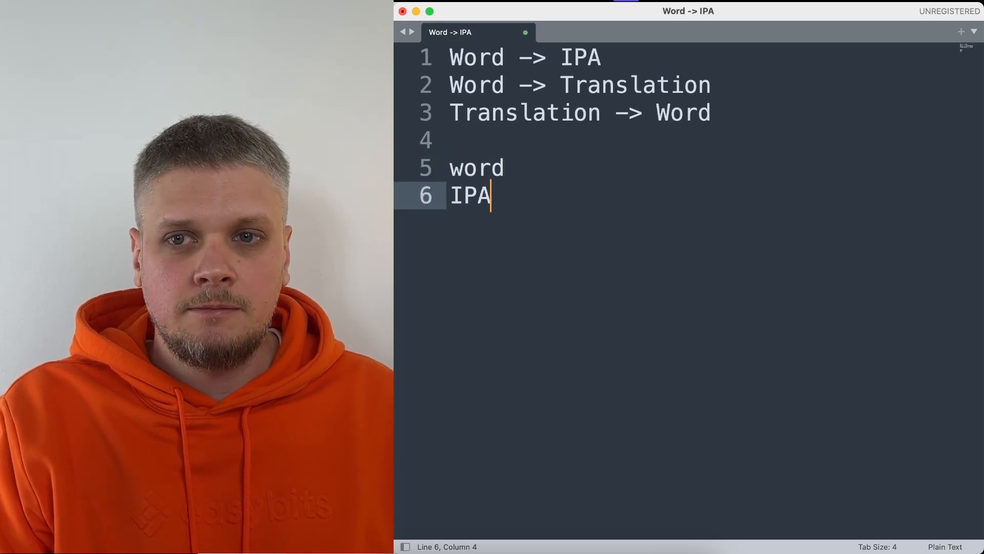
{"action": "key", "text": "Return"}
{"action": "type", "text": "Translatio"}
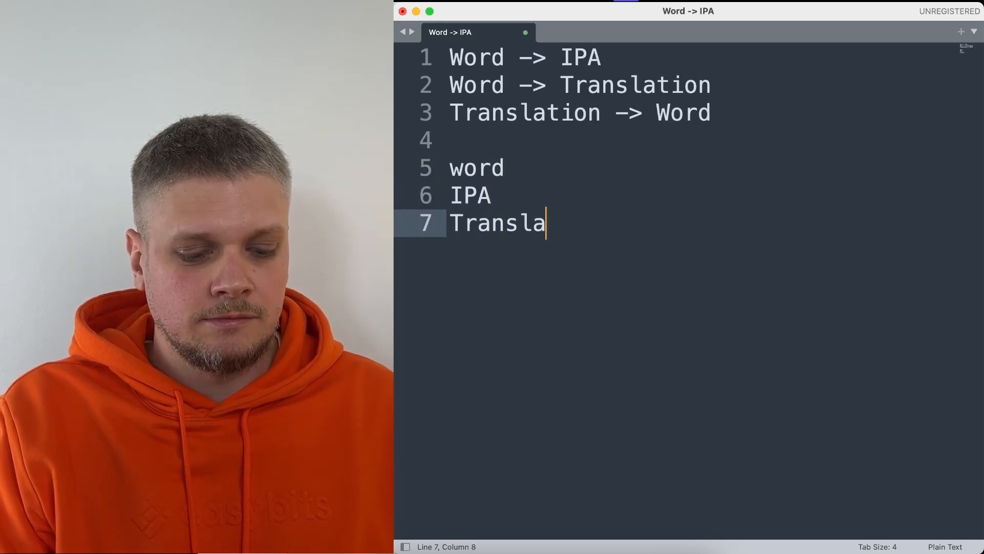
{"action": "type", "text": "n"}
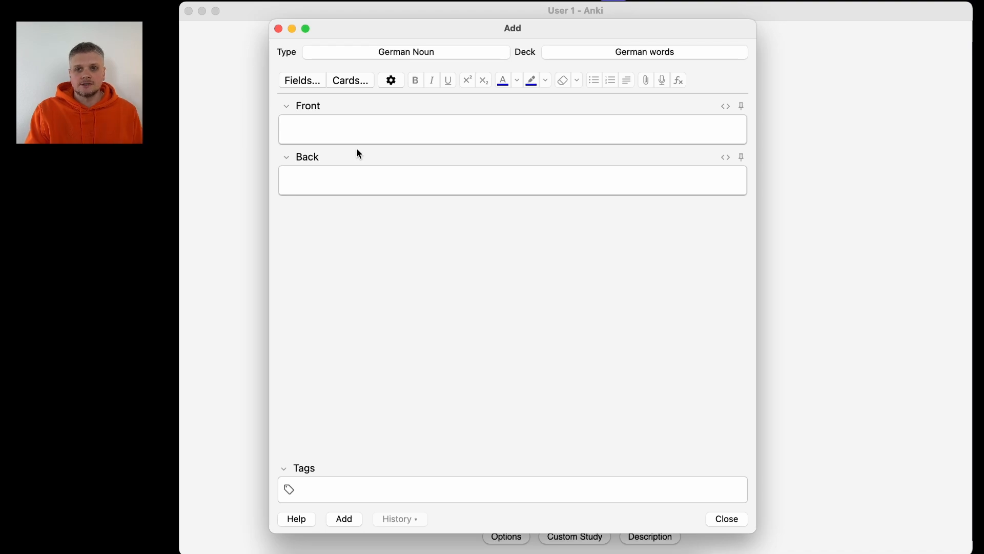
Switch to Anki and rename the German Noun note type's Front field to "Word" and its Back field to "IPA"
{"action": "left_click", "coordinate": [302, 82]}
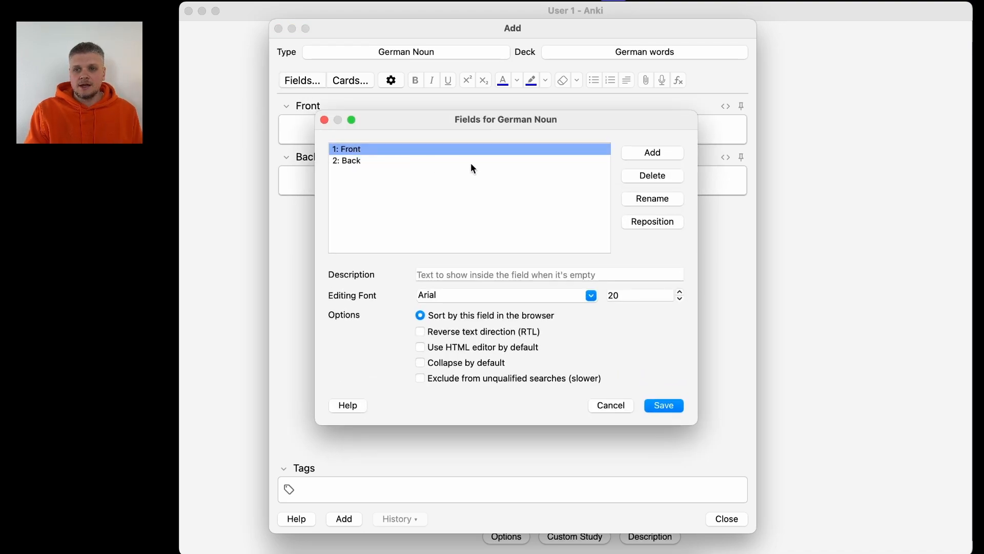
{"action": "left_click", "coordinate": [637, 199]}
{"action": "type", "text": "Word"}
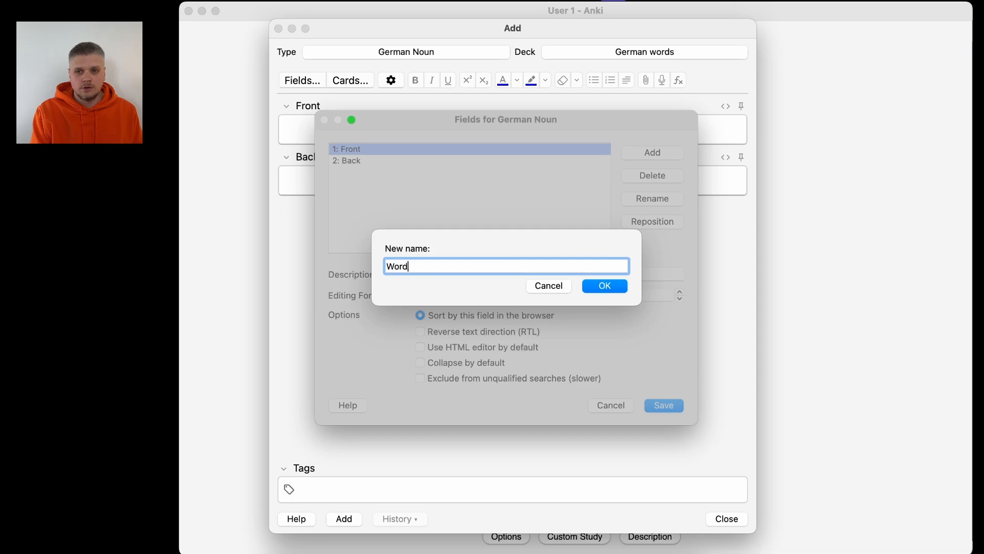
{"action": "key", "text": "Return"}
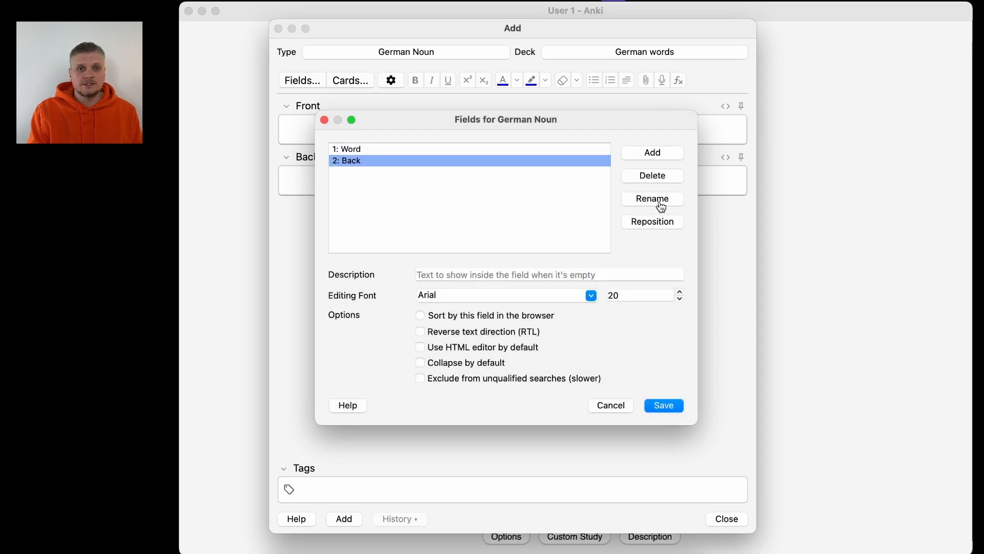
{"action": "left_click", "coordinate": [662, 205]}
{"action": "type", "text": "IPA"}
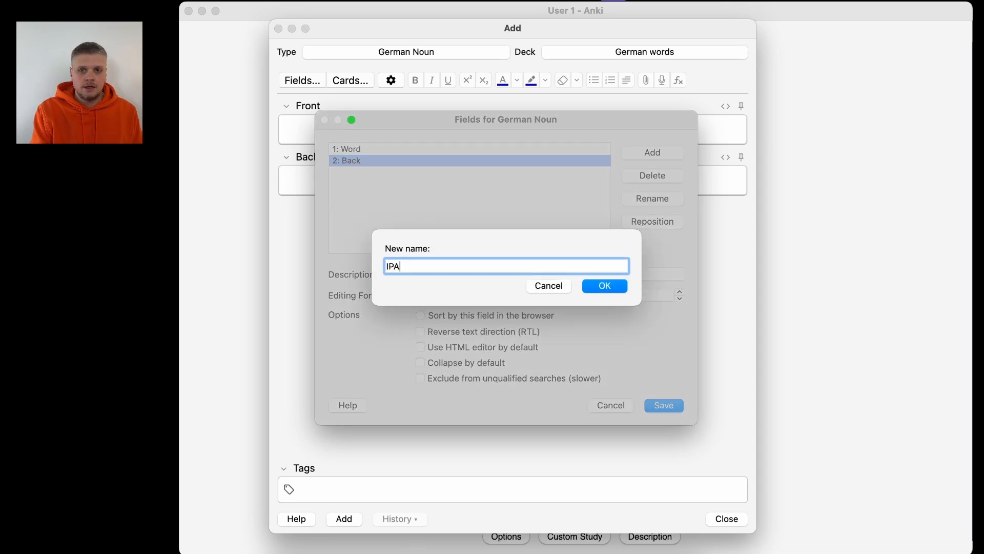
{"action": "left_click", "coordinate": [616, 285]}
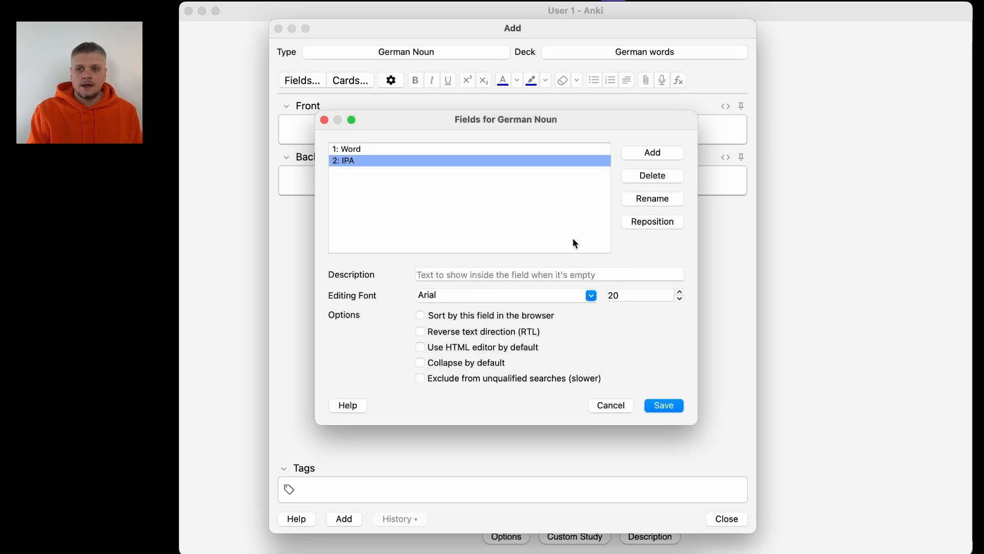
Add a third field named "Translation" to the German Noun note type, accepting the full database upload, and save the fields
{"action": "left_click", "coordinate": [653, 153]}
{"action": "type", "text": "Translation"}
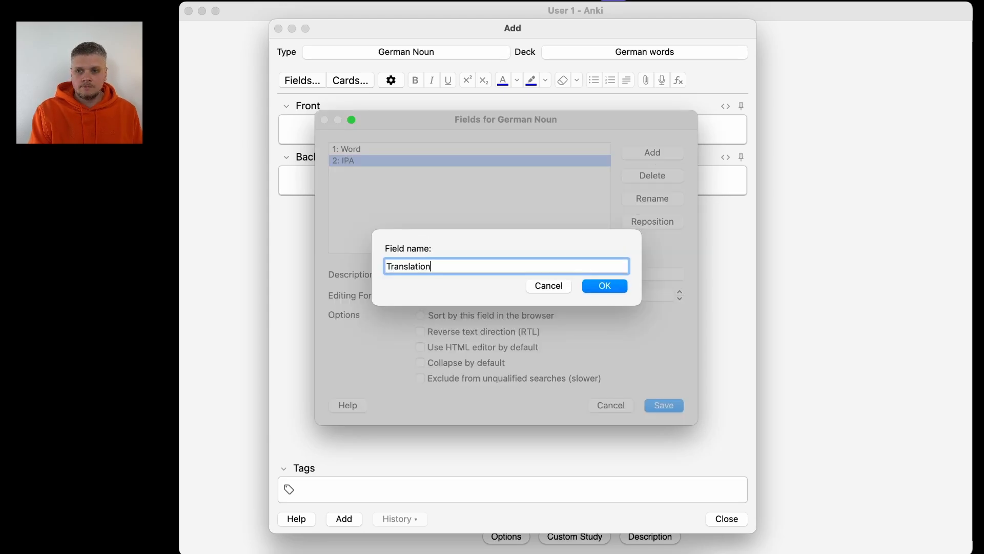
{"action": "left_click", "coordinate": [604, 282]}
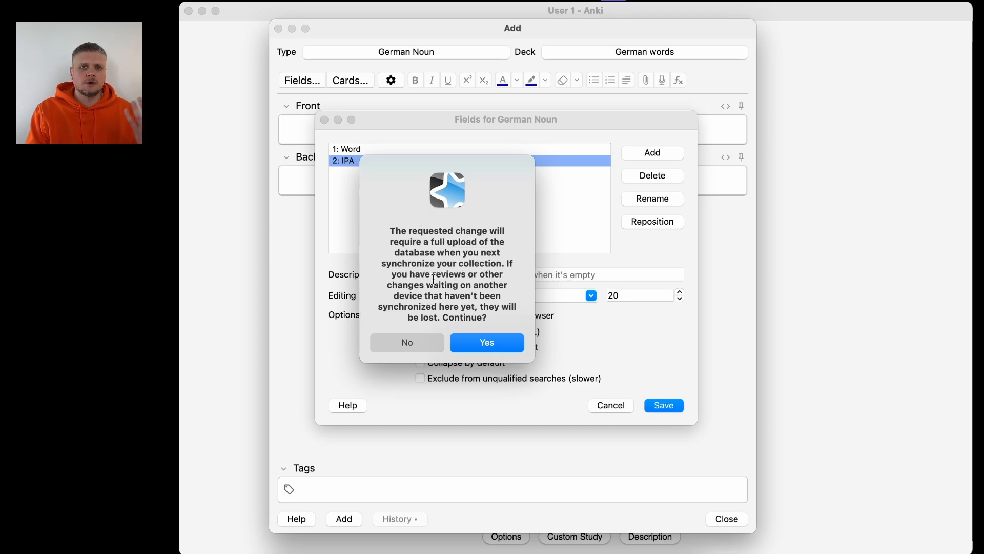
{"action": "left_click", "coordinate": [475, 343]}
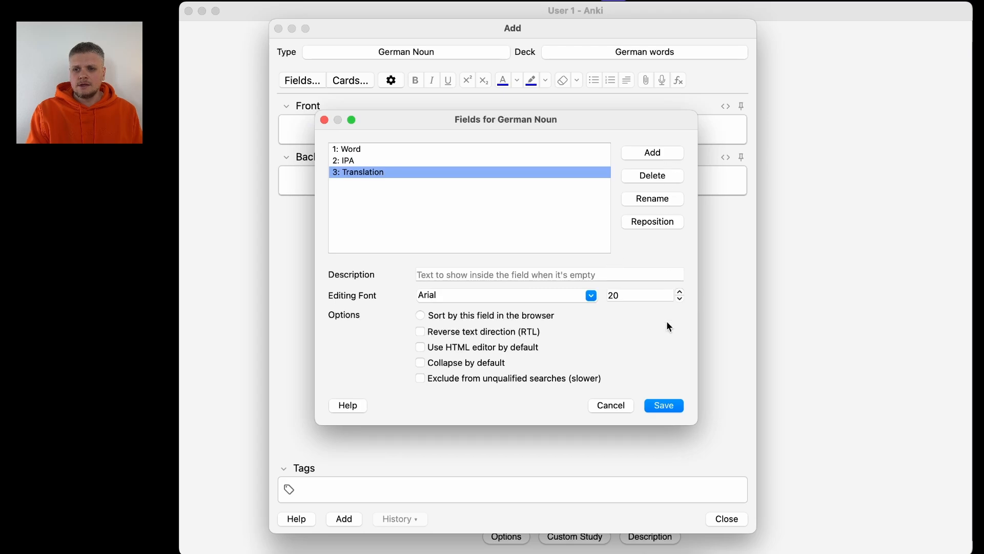
{"action": "left_click", "coordinate": [664, 407]}
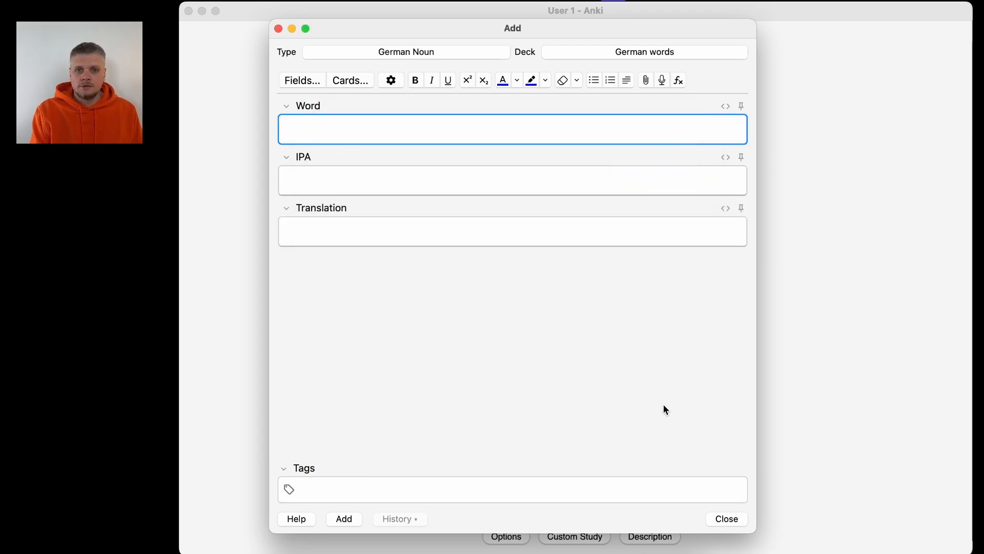
Fill in the new German Noun note with "das Licht" as the Word and "light" as the Translation
{"action": "type", "text": "das Licht"}
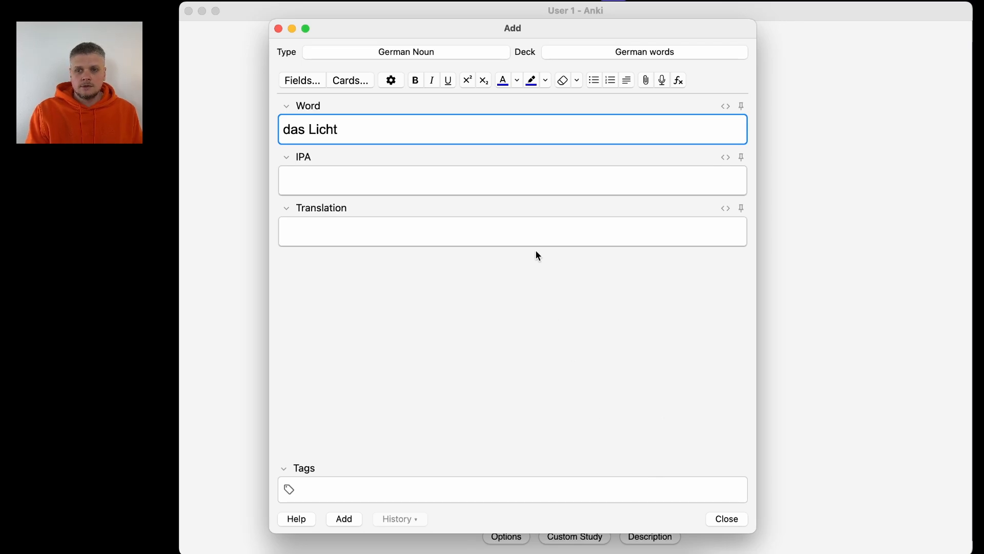
{"action": "left_click", "coordinate": [541, 235]}
{"action": "type", "text": "light"}
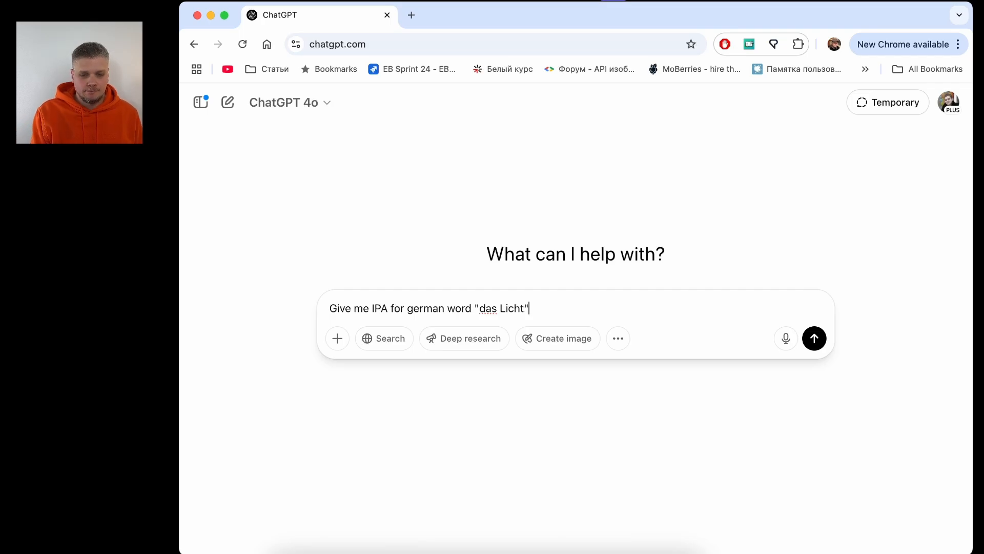
Ask ChatGPT for the IPA of "das Licht", then copy the transcription of "Licht" alone, [lɪçt], into the note's IPA field in Anki
{"action": "key", "text": "Return"}
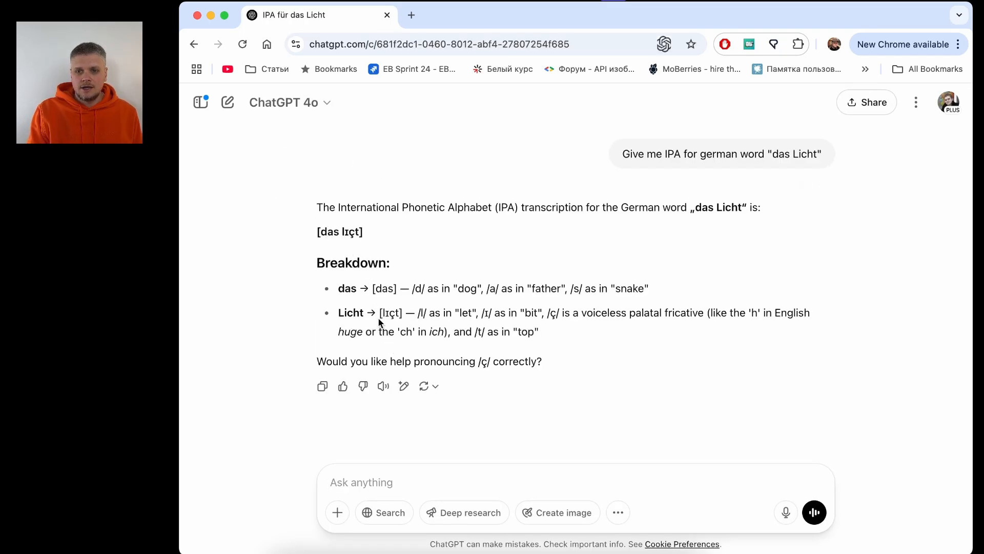
{"action": "left_click_drag", "start_coordinate": [380, 313], "coordinate": [404, 314]}
{"action": "key", "text": "super+c"}
{"action": "key", "text": "super+Tab"}
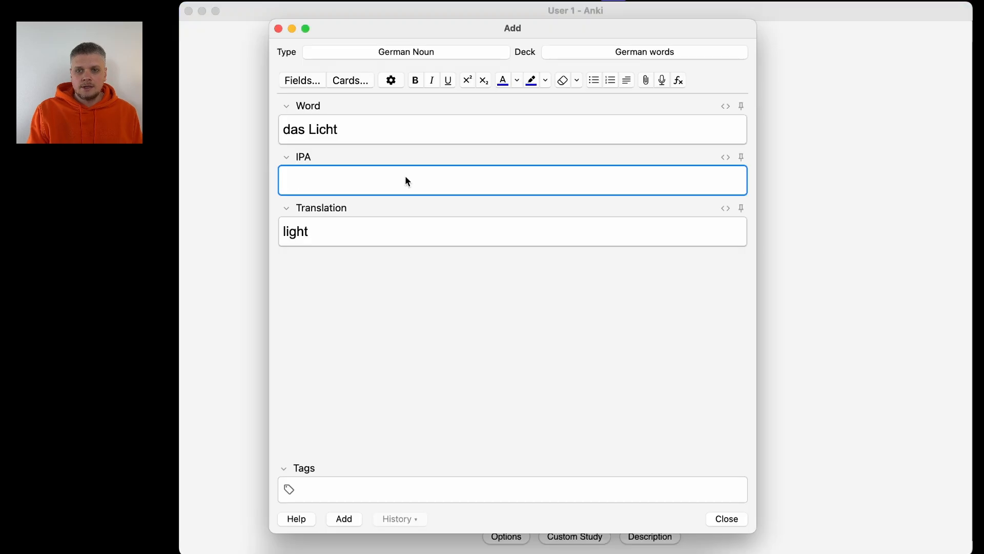
{"action": "key", "text": "super+v"}
{"action": "left_click", "coordinate": [401, 312]}
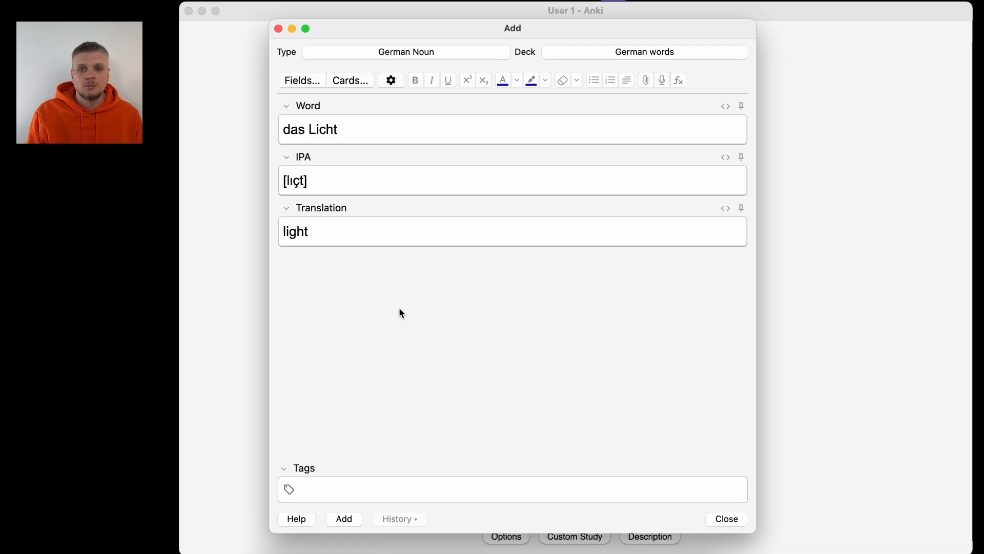
Edit the front template of German Noun's Card 1 to read "How to pronounce – {{Word}}?"
{"action": "left_click", "coordinate": [354, 81]}
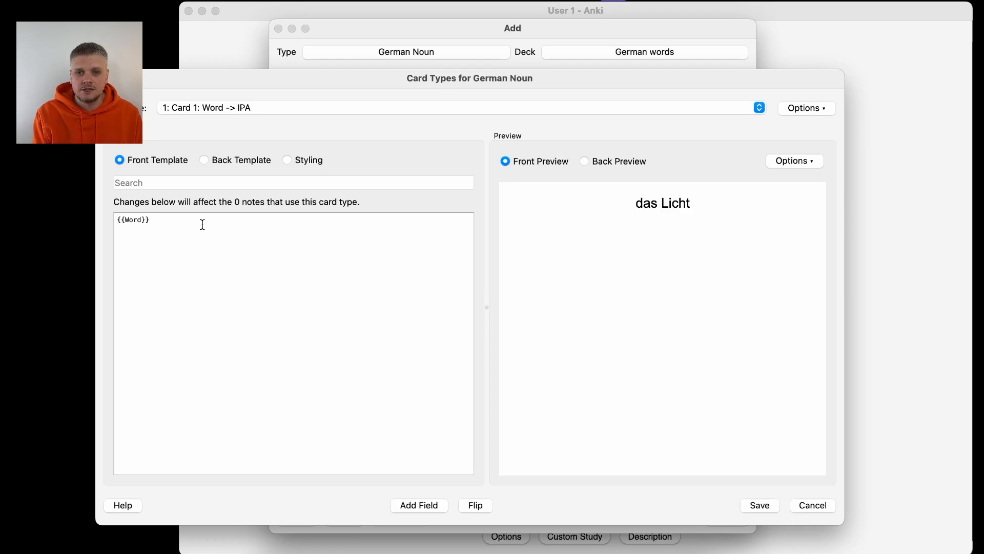
{"action": "type", "text": "How to "}
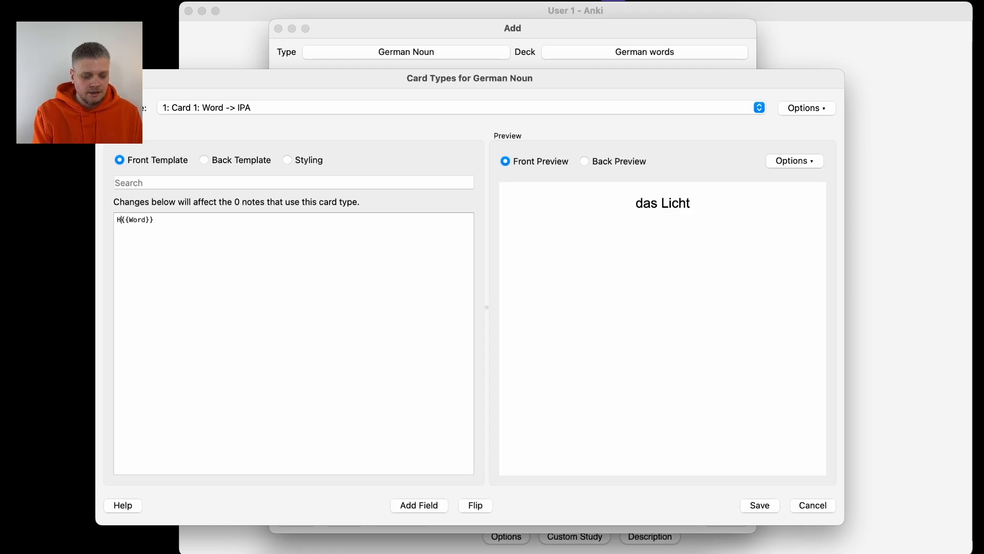
{"action": "type", "text": "pronounce –"}
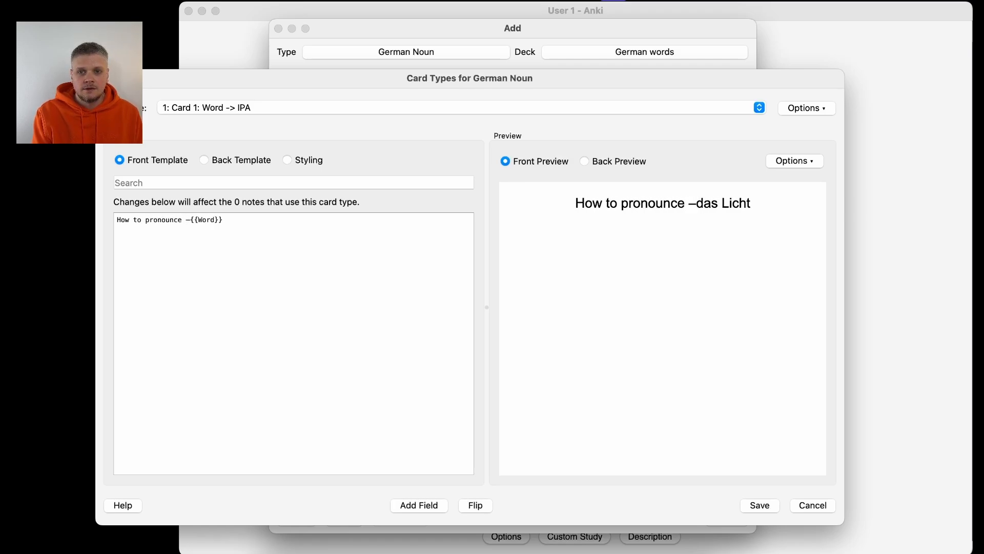
{"action": "type", "text": "?"}
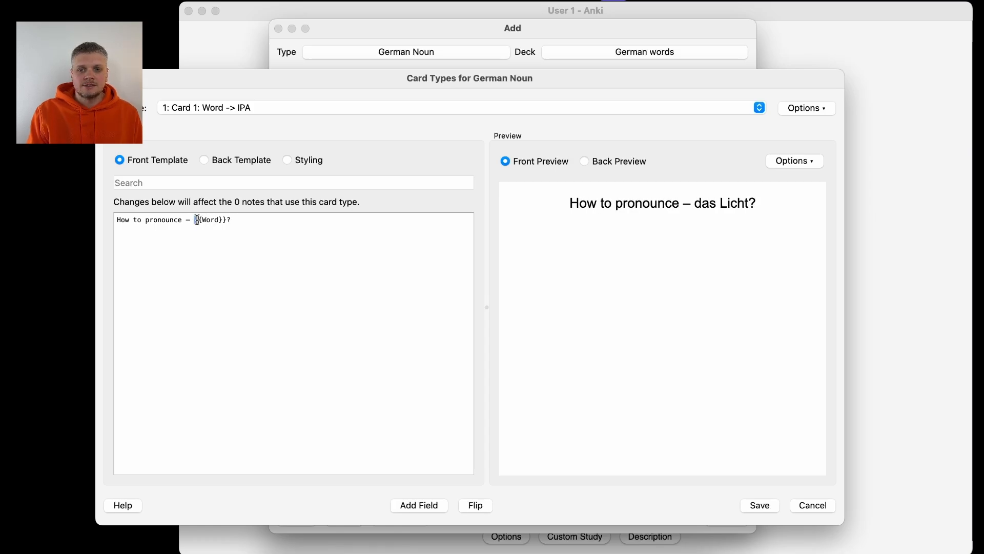
{"action": "left_click_drag", "start_coordinate": [194, 220], "coordinate": [203, 221]}
{"action": "left_click", "coordinate": [269, 223]}
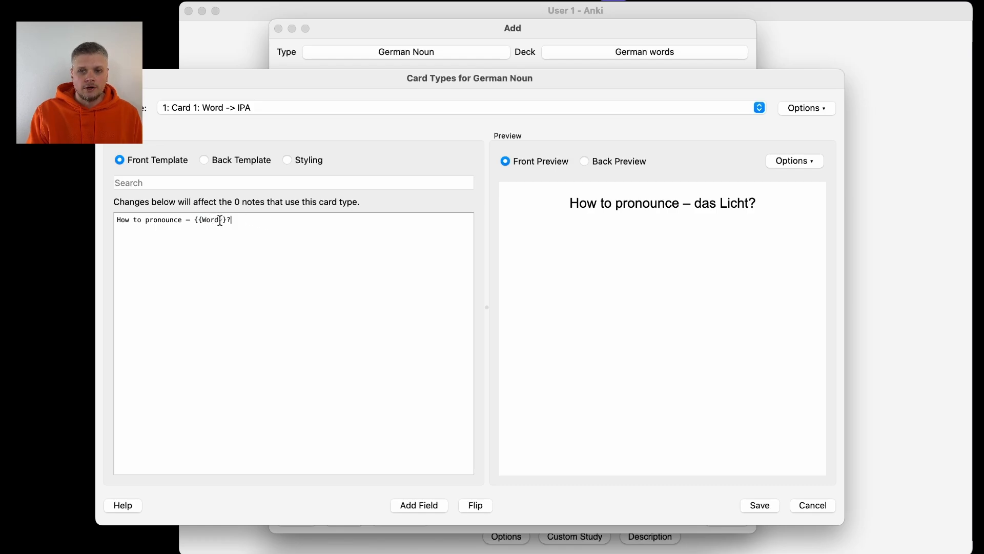
{"action": "left_click_drag", "start_coordinate": [426, 77], "coordinate": [557, 317]}
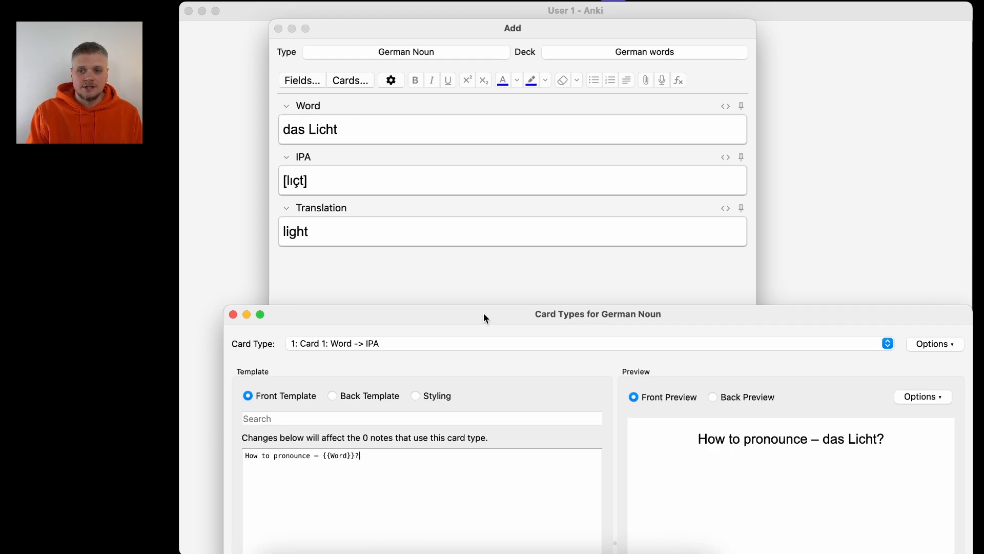
{"action": "left_click_drag", "start_coordinate": [484, 315], "coordinate": [389, 68]}
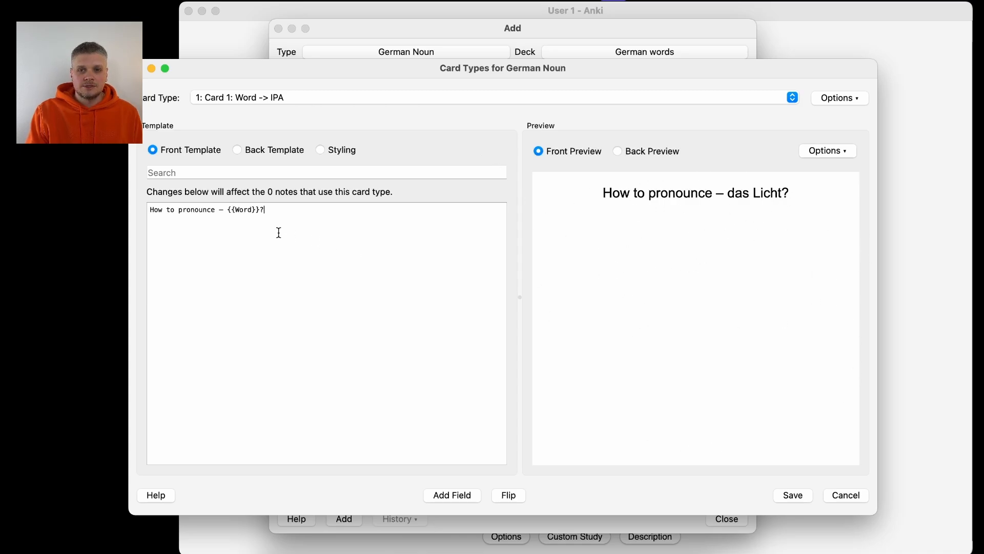
Remove {{FrontSide}} and the answer divider from Card 1's back template, leaving only {{IPA}}, and preview both sides
{"action": "left_click", "coordinate": [269, 152]}
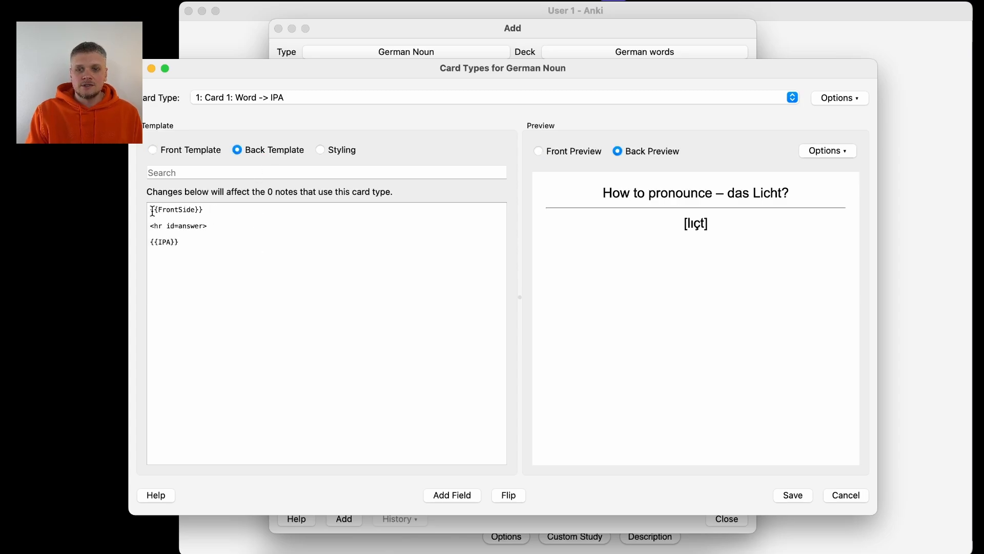
{"action": "double_click", "coordinate": [174, 209]}
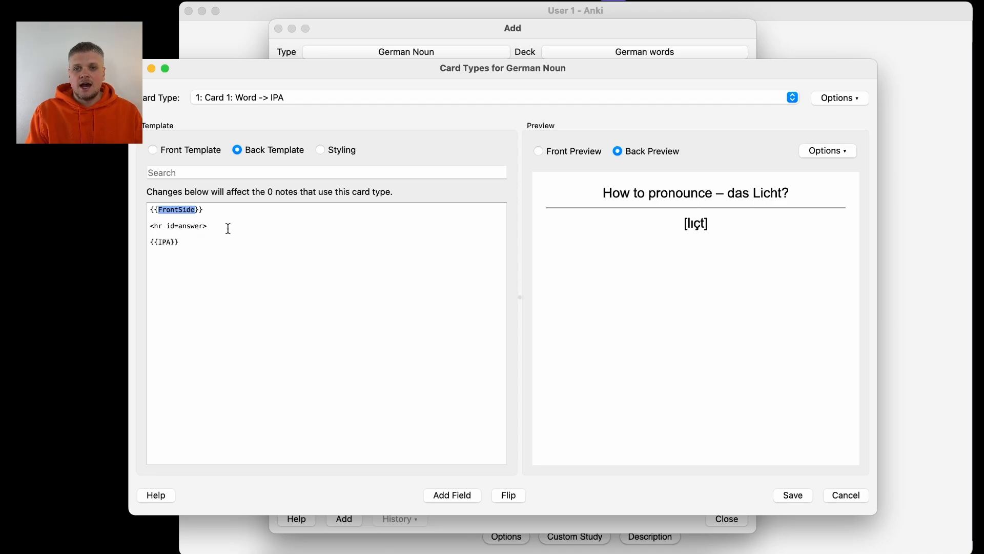
{"action": "left_click_drag", "start_coordinate": [226, 226], "coordinate": [132, 209]}
{"action": "key", "text": "BackSpace"}
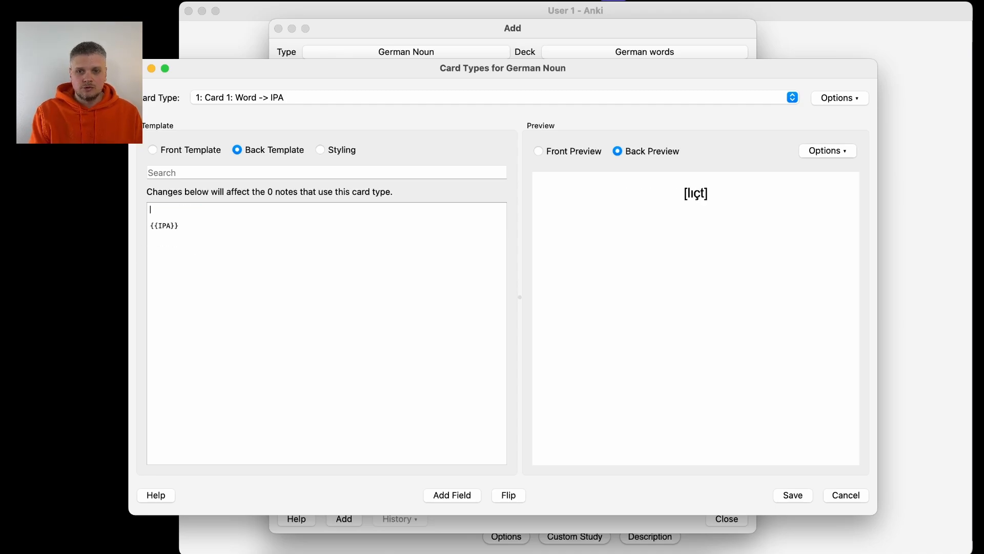
{"action": "key", "text": "BackSpace"}
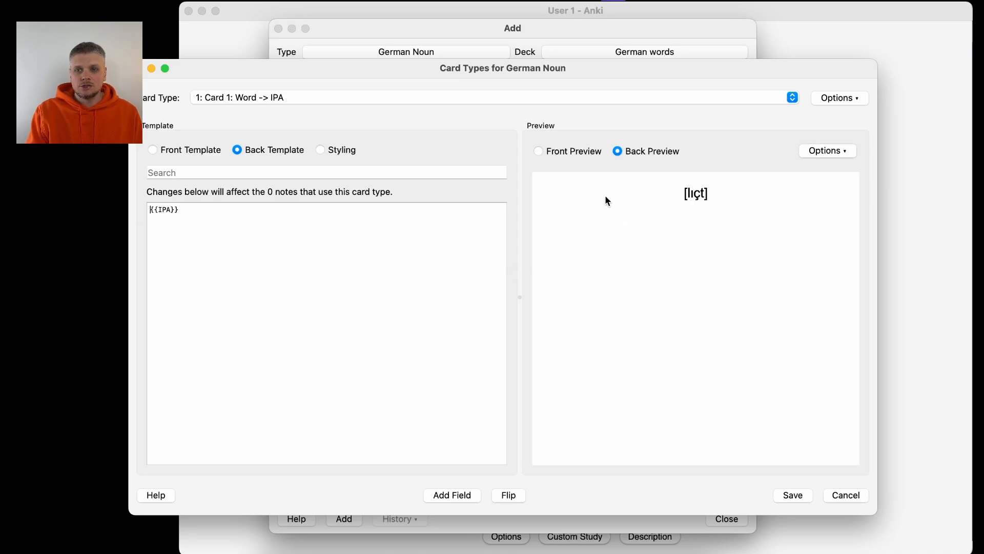
{"action": "left_click", "coordinate": [578, 157]}
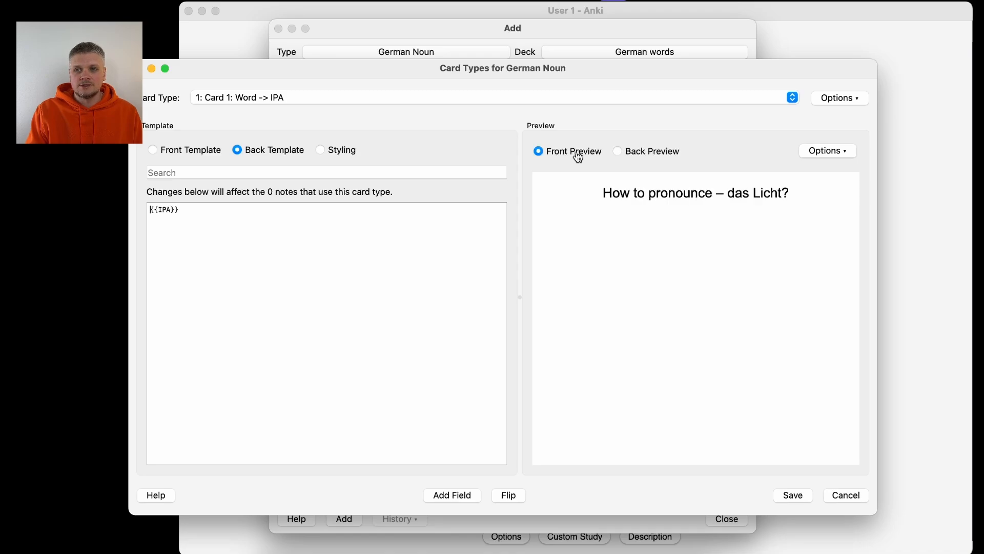
{"action": "left_click", "coordinate": [639, 157]}
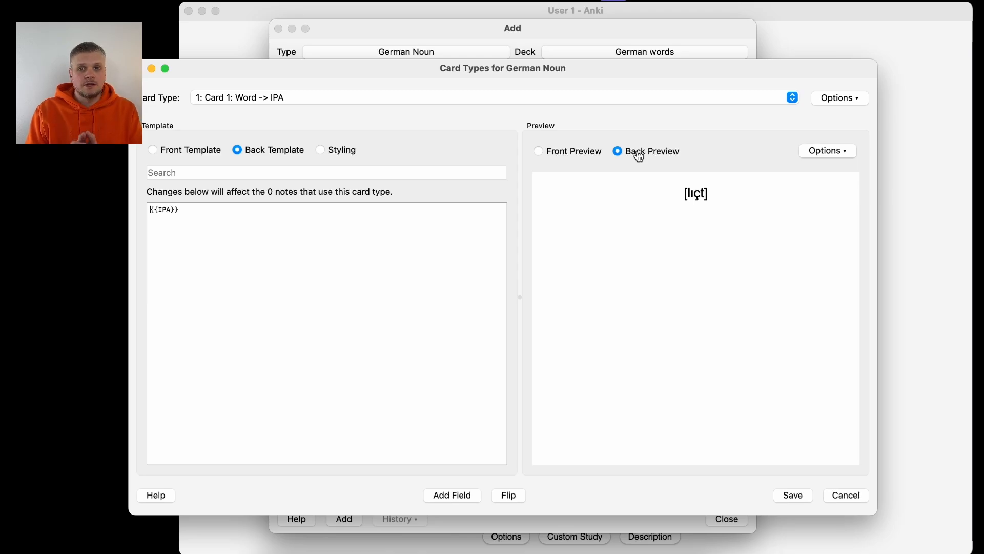
Add a second card type and change its front template to "How to translate – {{Word}}?"
{"action": "left_click", "coordinate": [847, 103]}
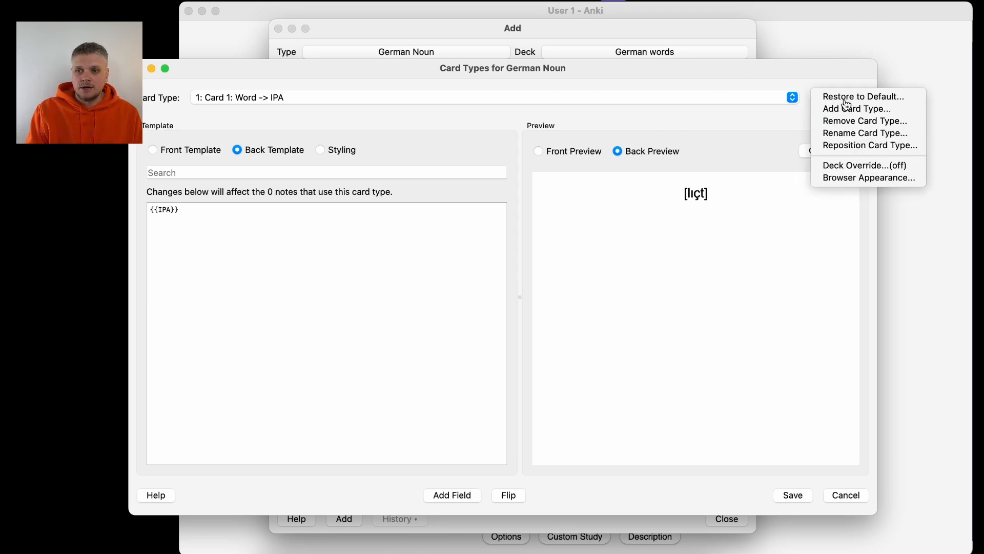
{"action": "left_click", "coordinate": [871, 109]}
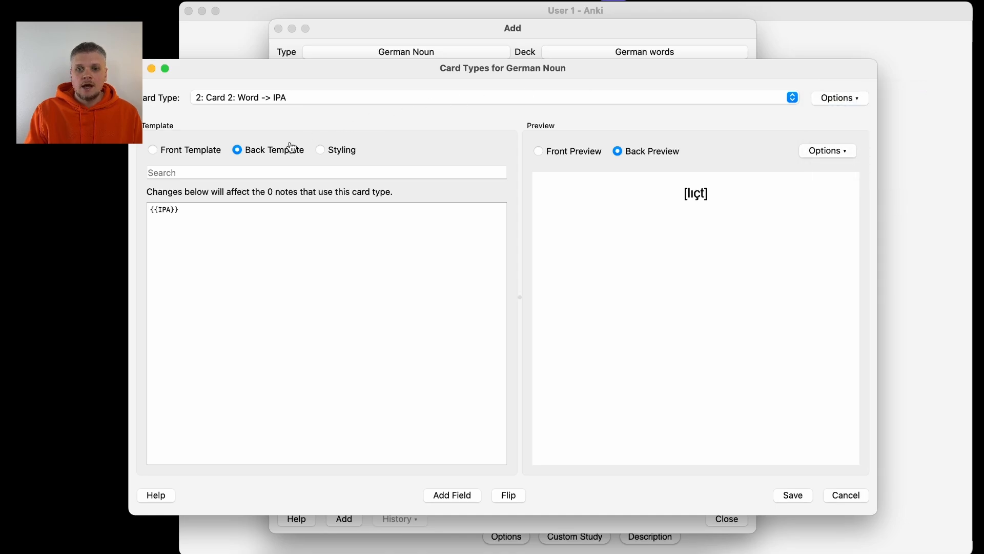
{"action": "left_click", "coordinate": [196, 155]}
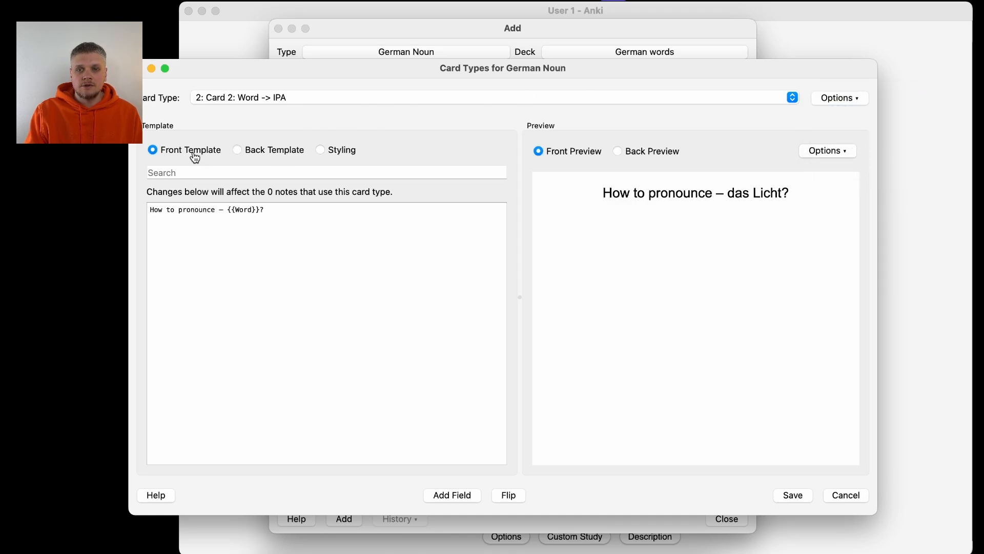
{"action": "double_click", "coordinate": [186, 211]}
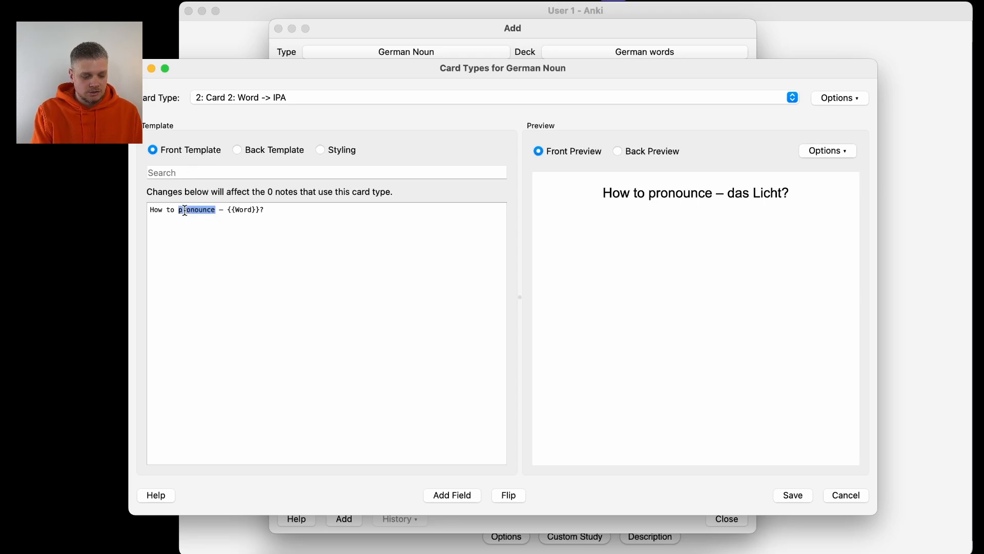
{"action": "type", "text": "translat"}
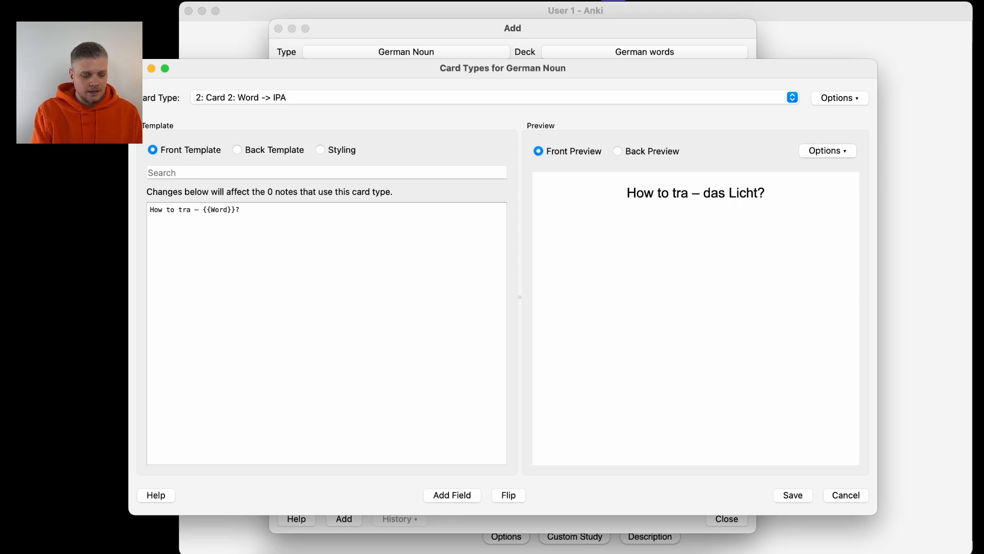
{"action": "type", "text": "e"}
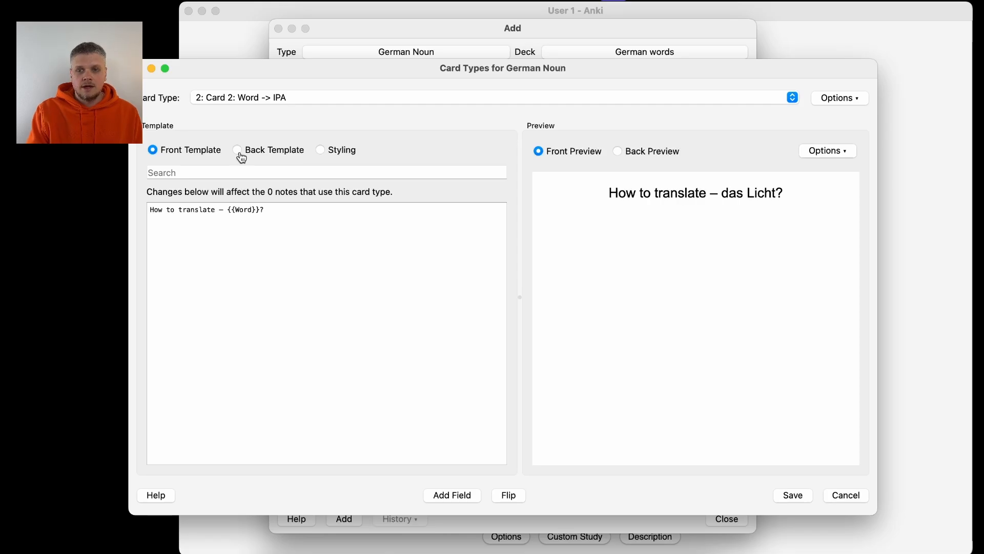
Replace IPA with Translation in Card 2's back template so it reads {{Translation}}, and preview both sides
{"action": "left_click", "coordinate": [239, 151]}
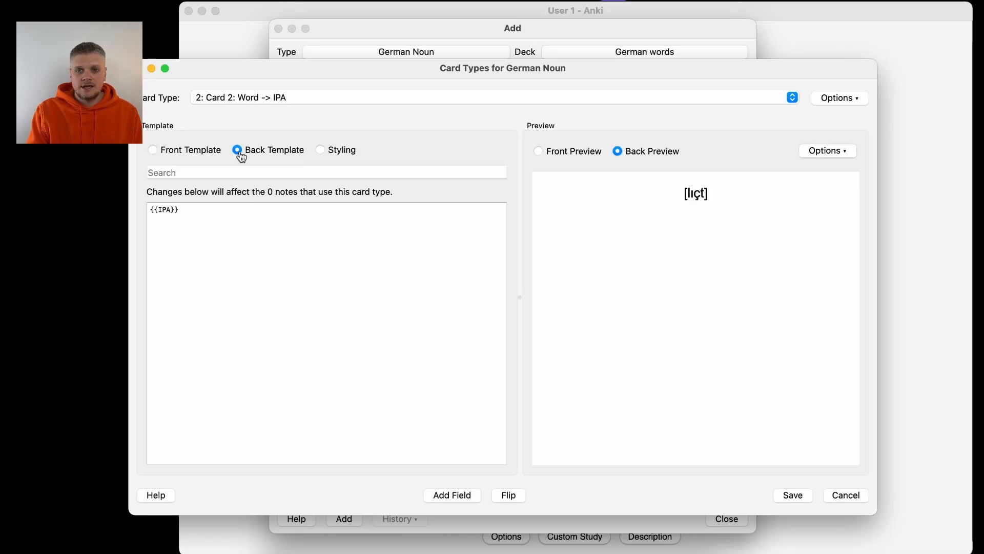
{"action": "double_click", "coordinate": [167, 211]}
{"action": "left_click_drag", "start_coordinate": [403, 67], "coordinate": [644, 402]}
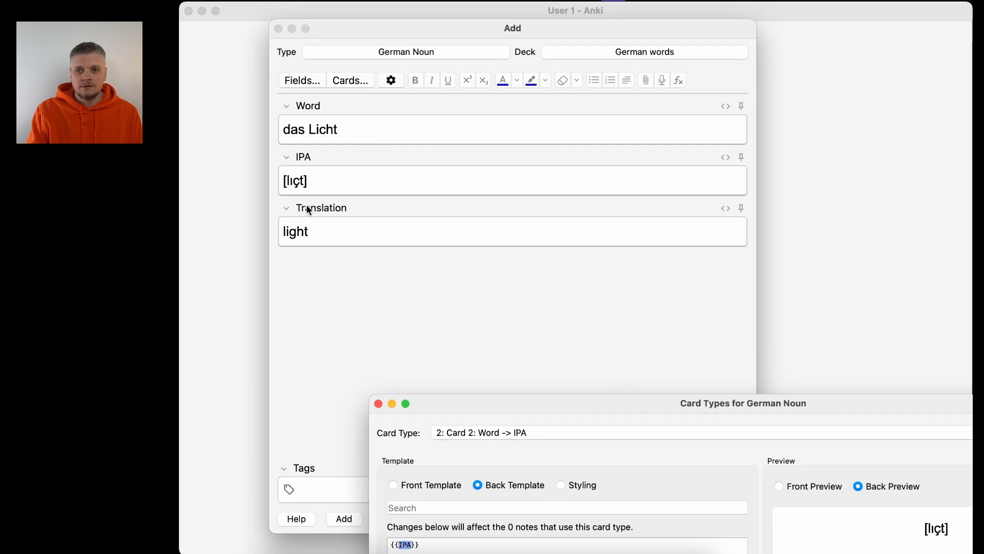
{"action": "left_click_drag", "start_coordinate": [553, 410], "coordinate": [353, 70]}
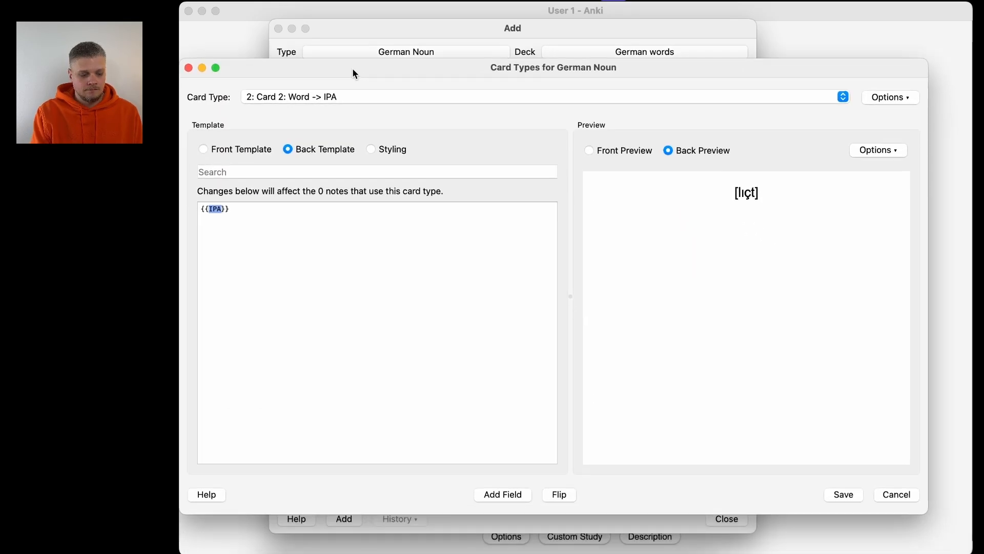
{"action": "type", "text": "Translation"}
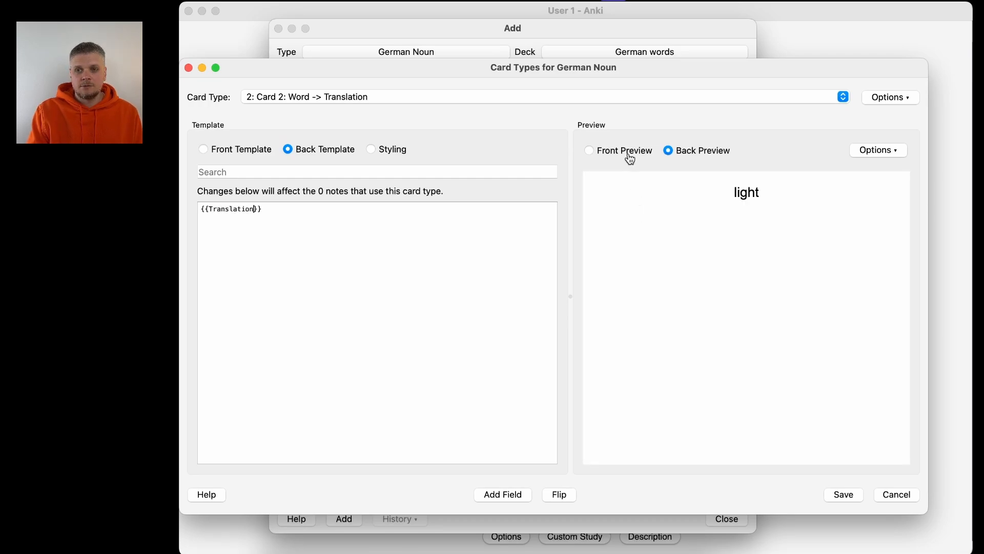
{"action": "left_click", "coordinate": [627, 158]}
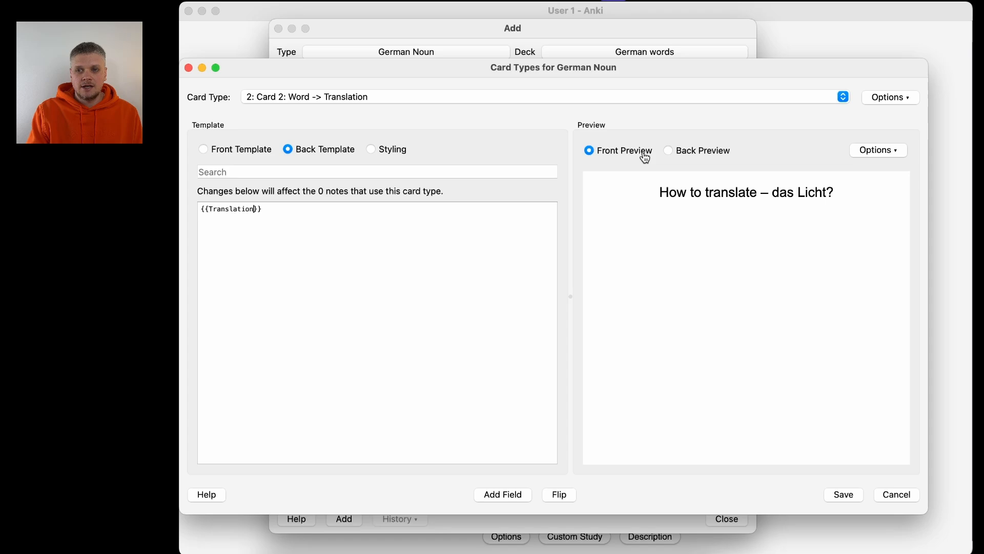
{"action": "left_click", "coordinate": [712, 156]}
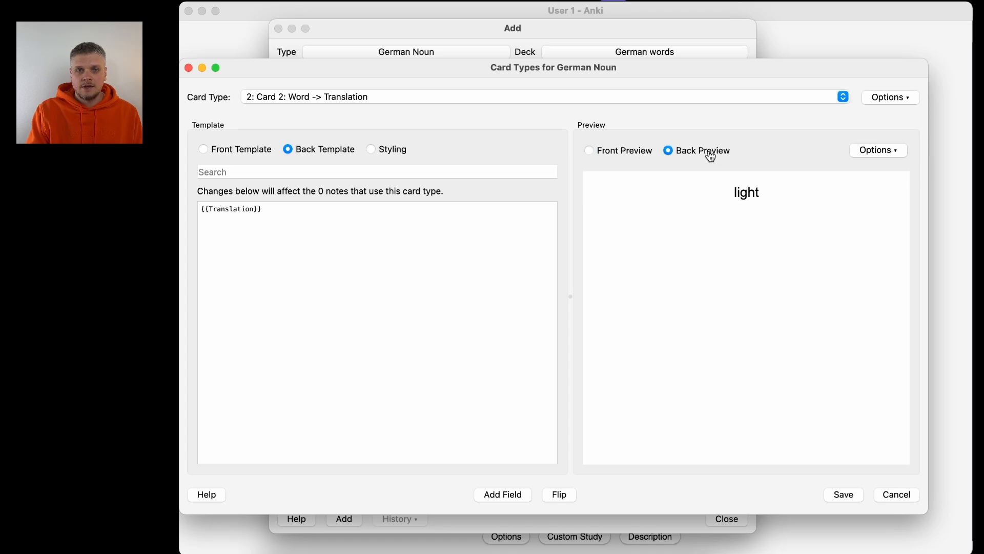
Add a third card type and change its front template to "How to say {{Translation}} in German?"
{"action": "left_click", "coordinate": [884, 104]}
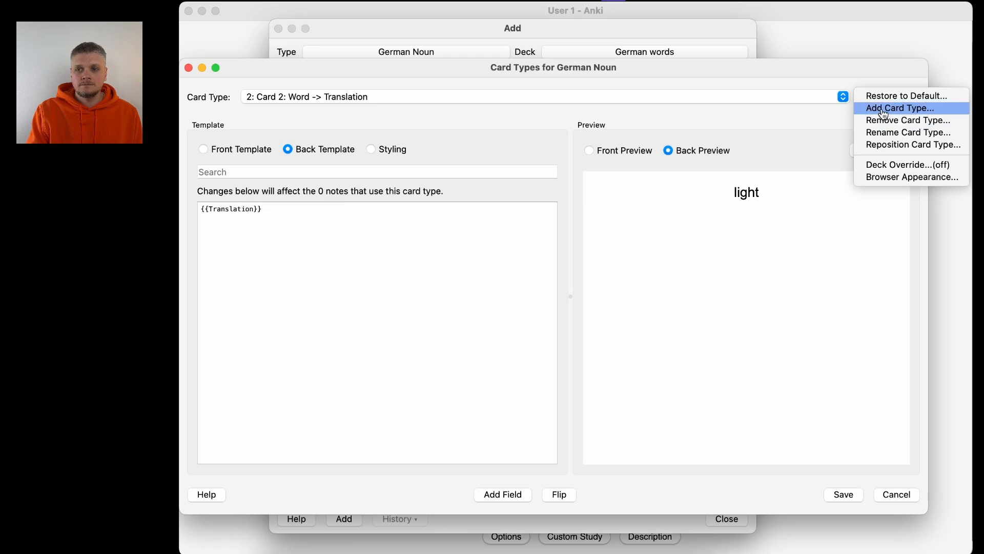
{"action": "left_click", "coordinate": [884, 114]}
{"action": "left_click", "coordinate": [339, 226]}
{"action": "key", "text": "super+a"}
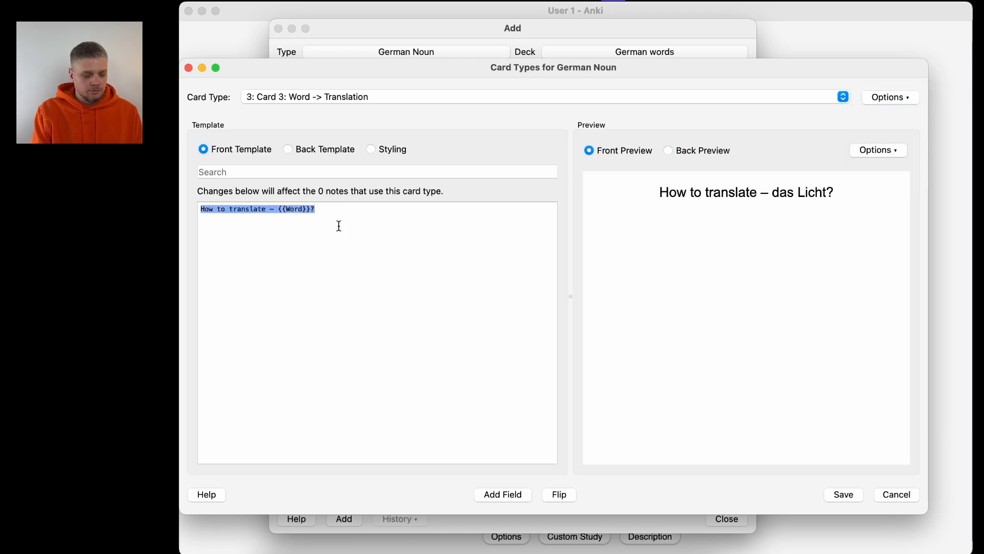
{"action": "type", "text": "How to s"}
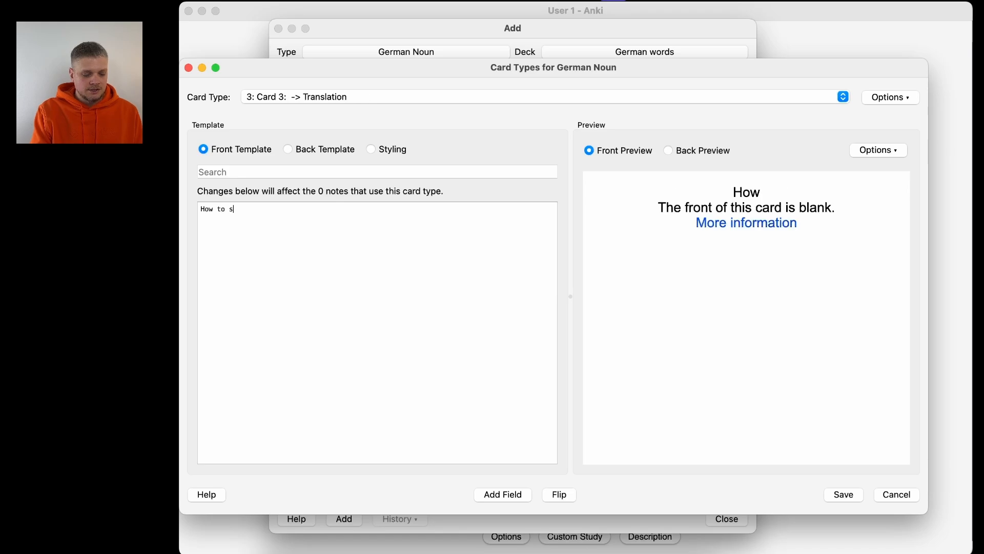
{"action": "type", "text": "ay {{"}
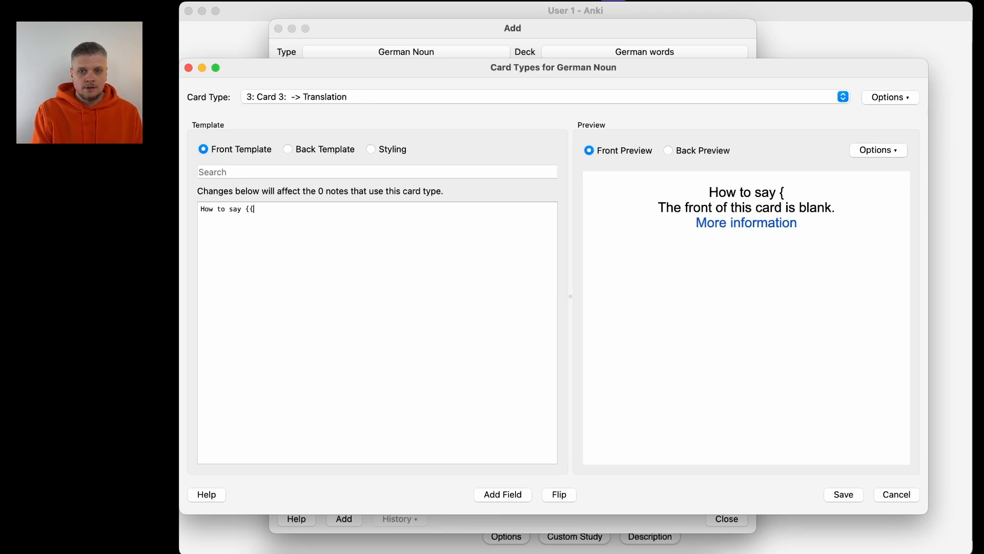
{"action": "type", "text": "}}T"}
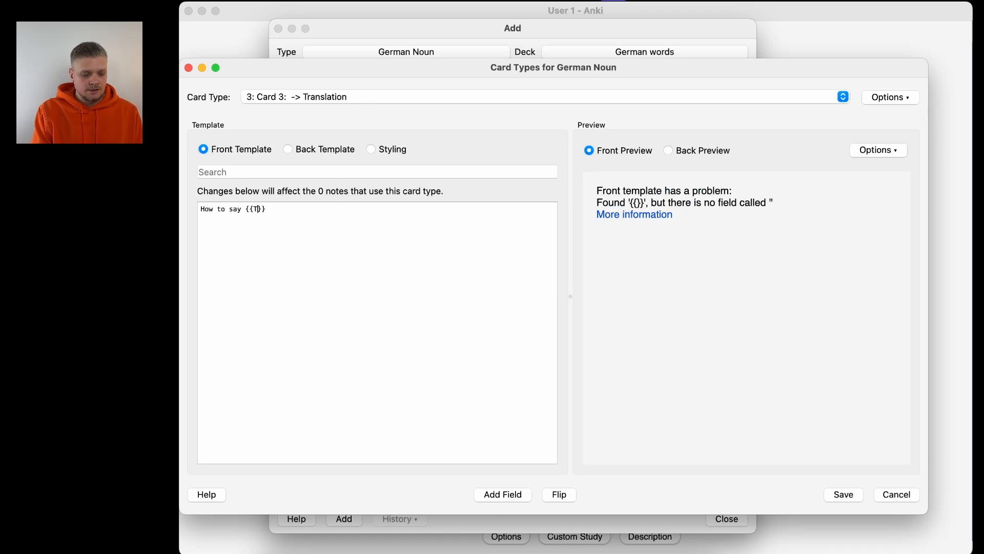
{"action": "type", "text": "ranslation"}
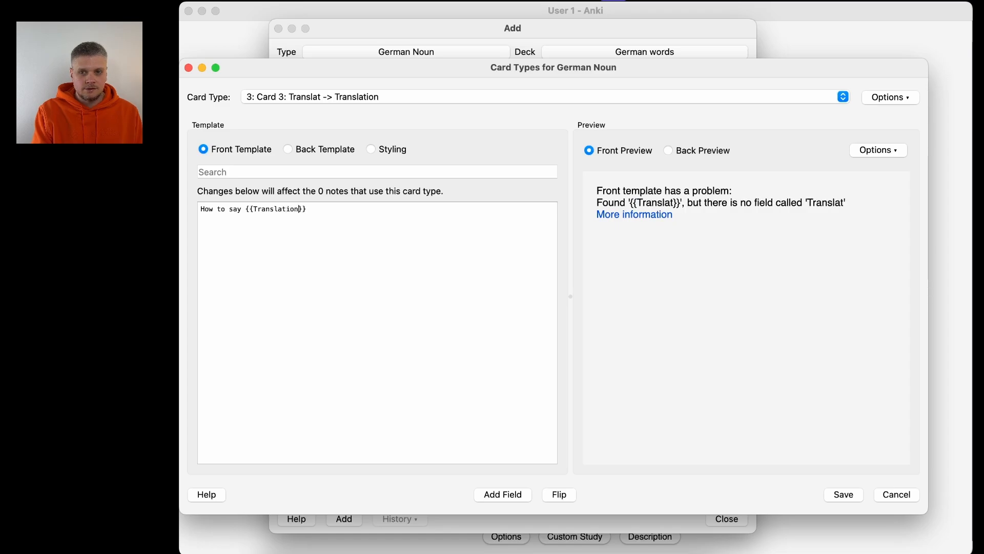
{"action": "key", "text": "Right"}
{"action": "key", "text": "Right"}
{"action": "type", "text": "in G"}
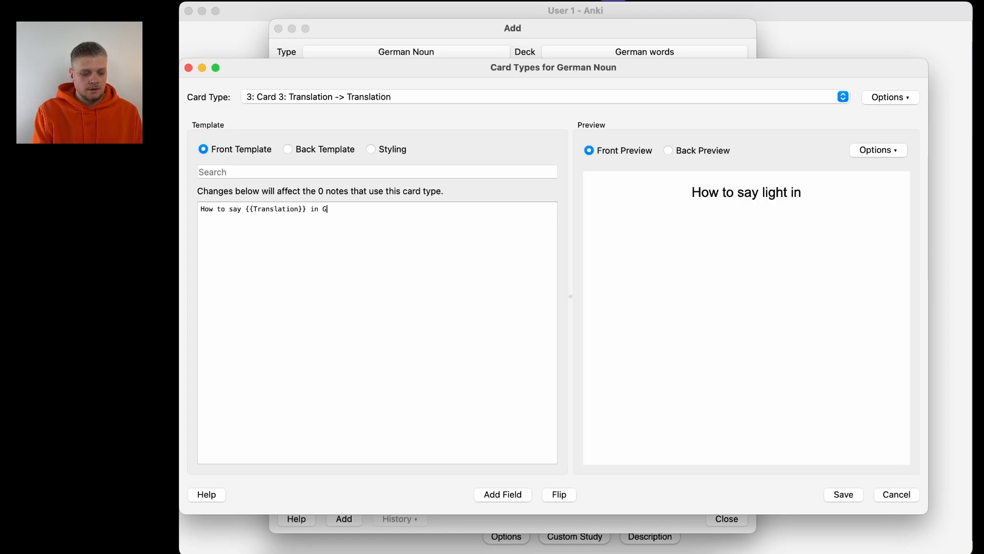
{"action": "type", "text": "erman?"}
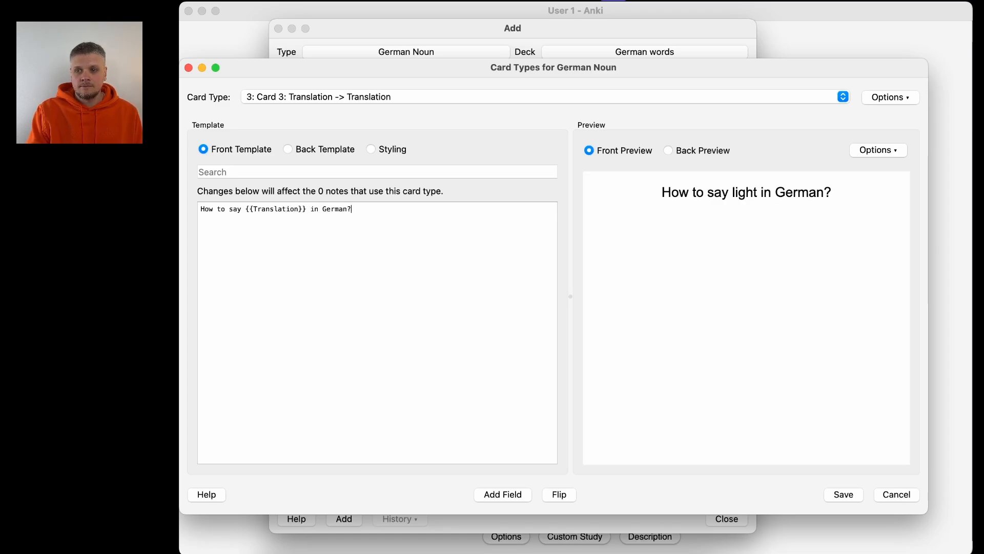
Enclose {{Translation}} in double quotation marks in Card 3's front template
{"action": "left_click", "coordinate": [245, 209]}
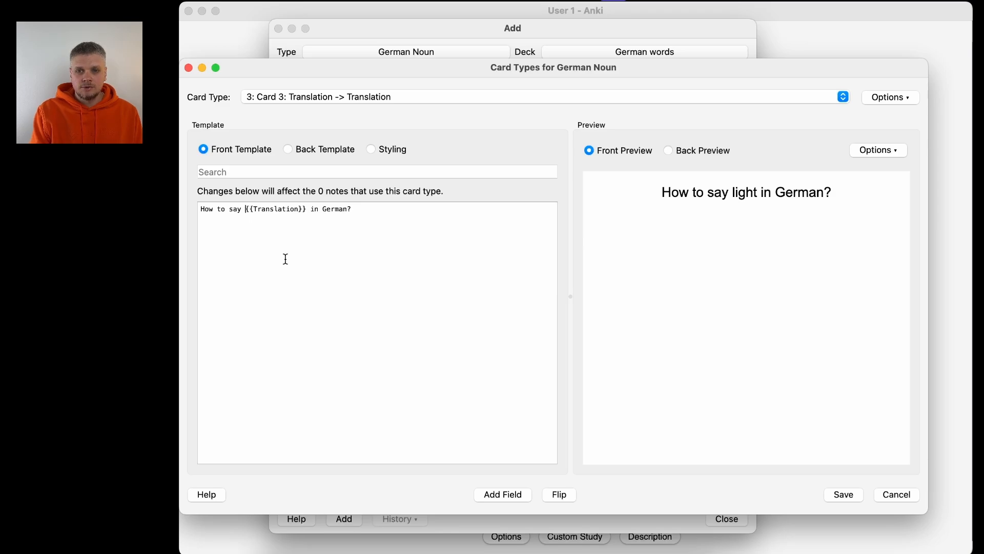
{"action": "type", "text": "\""}
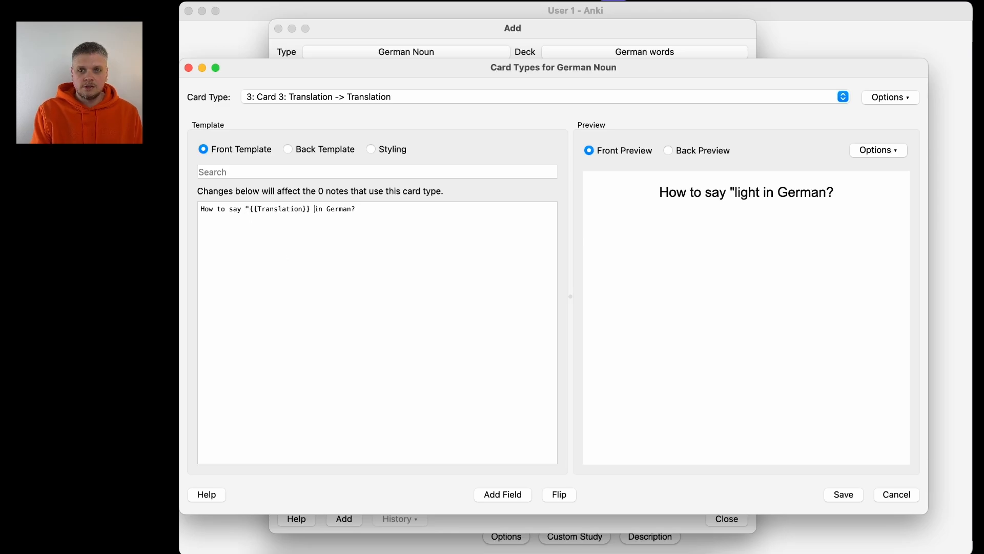
{"action": "type", "text": "\""}
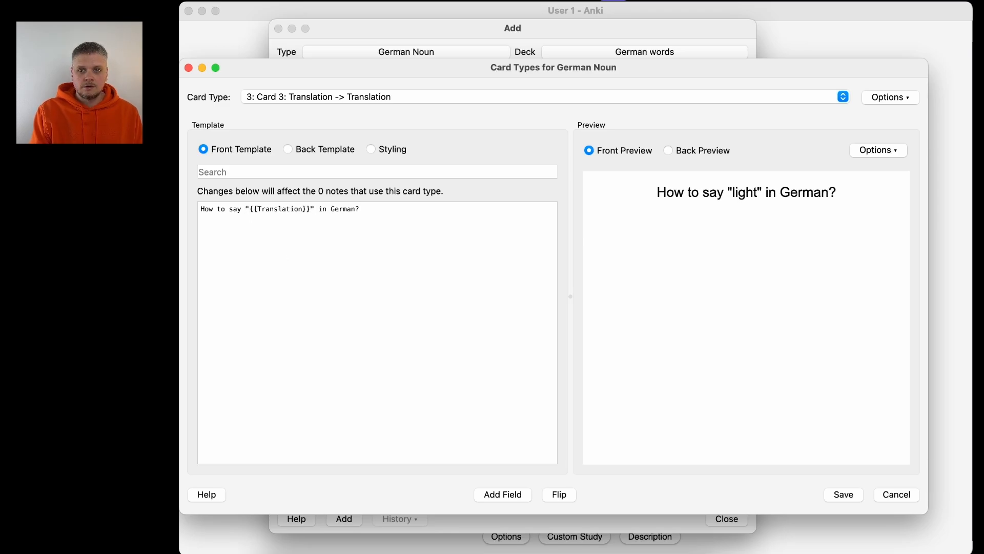
Replace Translation with Word in Card 3's back template so it reads {{Word}}, and check the list of card types
{"action": "left_click", "coordinate": [314, 149]}
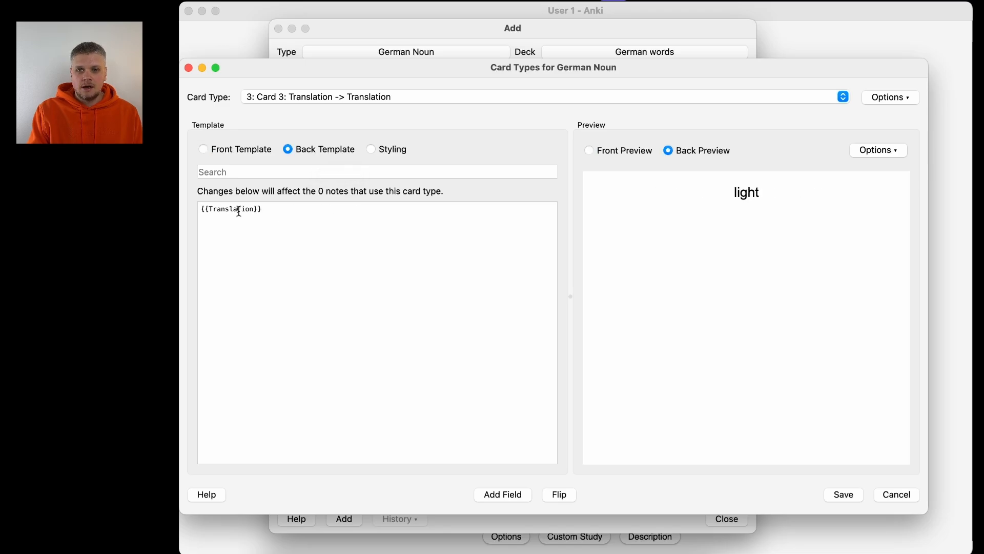
{"action": "double_click", "coordinate": [231, 209]}
{"action": "type", "text": "Word"}
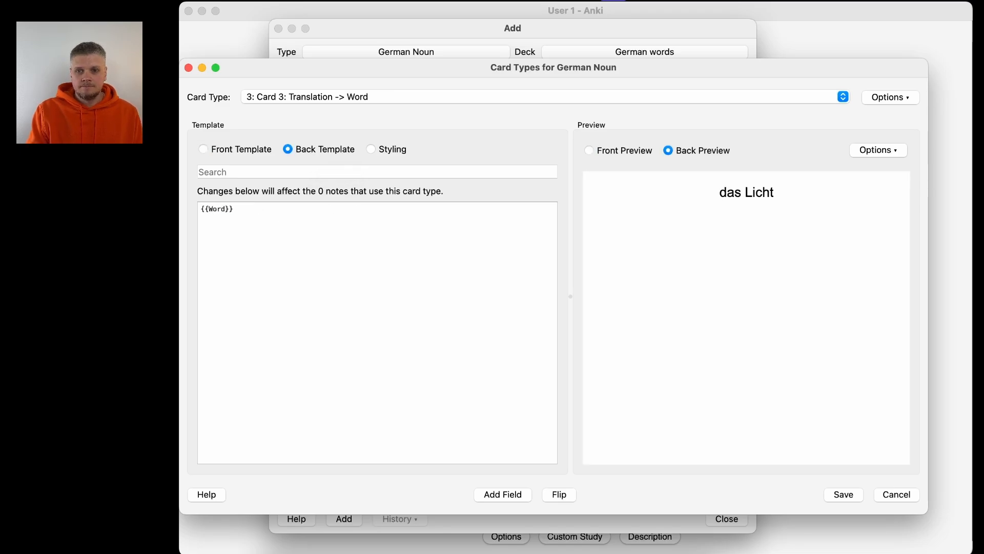
{"action": "left_click", "coordinate": [474, 104]}
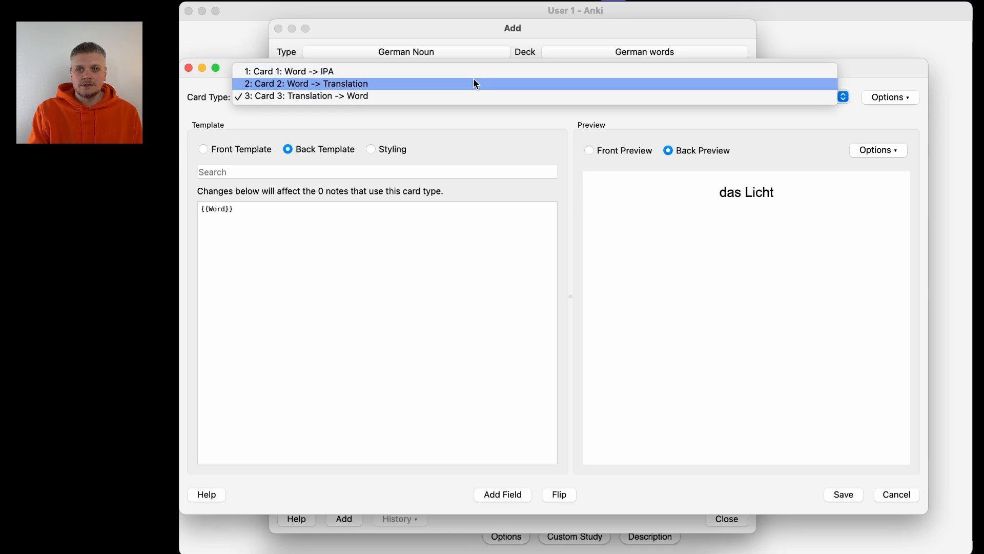
{"action": "key", "text": "Return"}
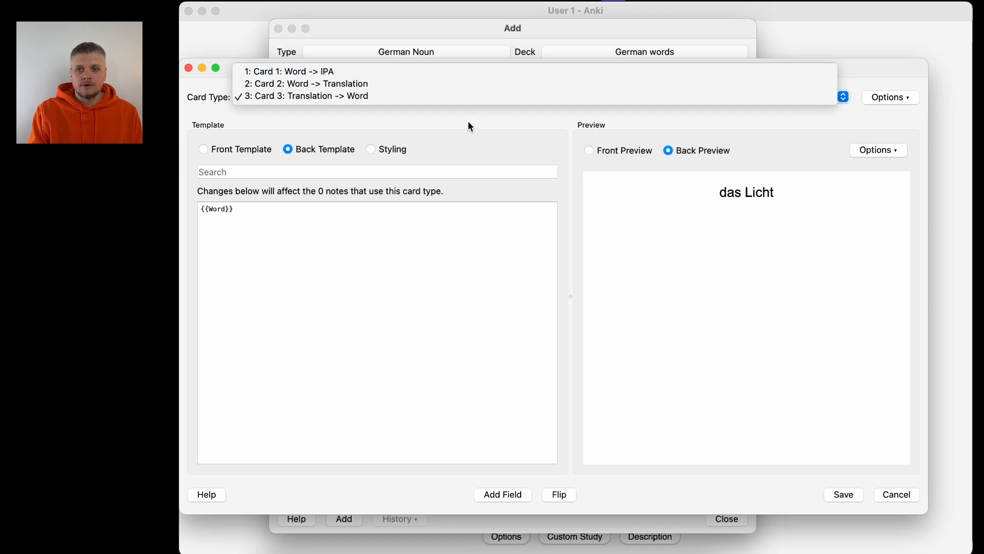
Save the card types and add the "das Licht" note to the German words deck, closing the note entry window
{"action": "left_click", "coordinate": [843, 495]}
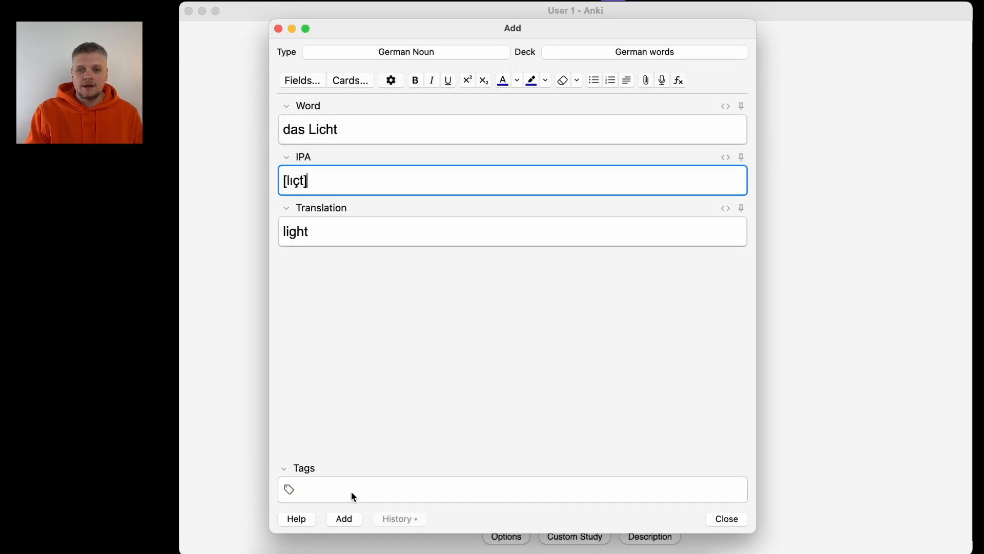
{"action": "left_click", "coordinate": [346, 522]}
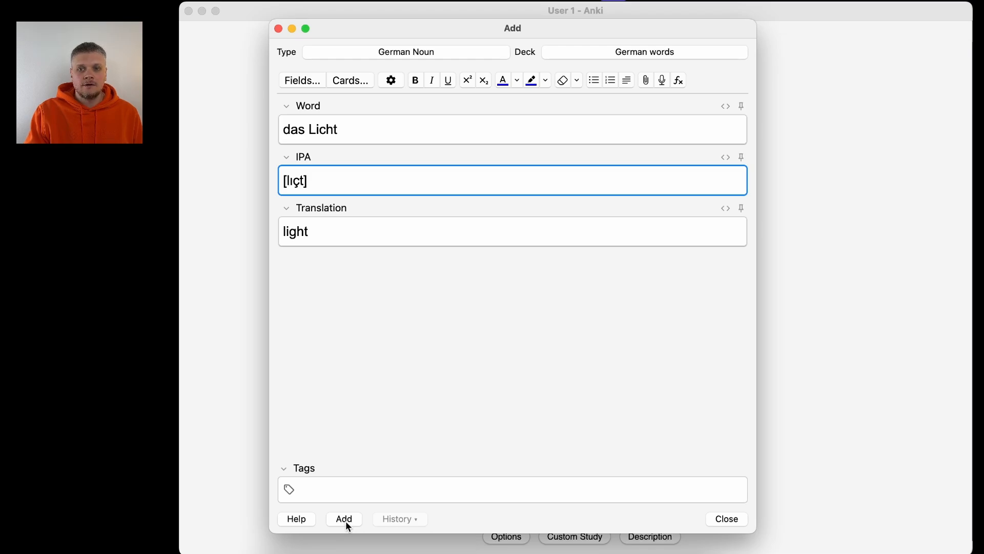
{"action": "left_click", "coordinate": [278, 29]}
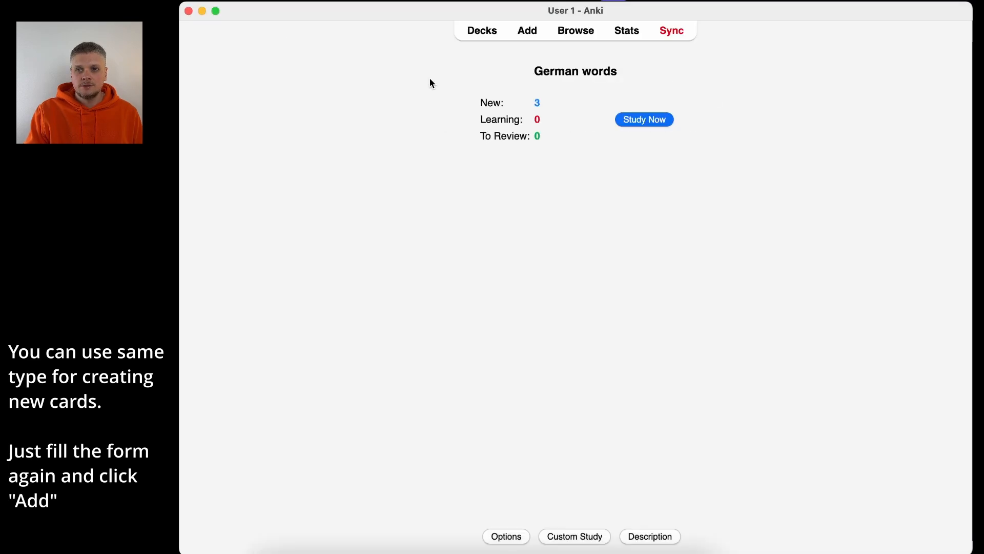
Start studying the German words deck, revealing the answer to each of the three new cards and rating each Good
{"action": "left_click", "coordinate": [646, 124]}
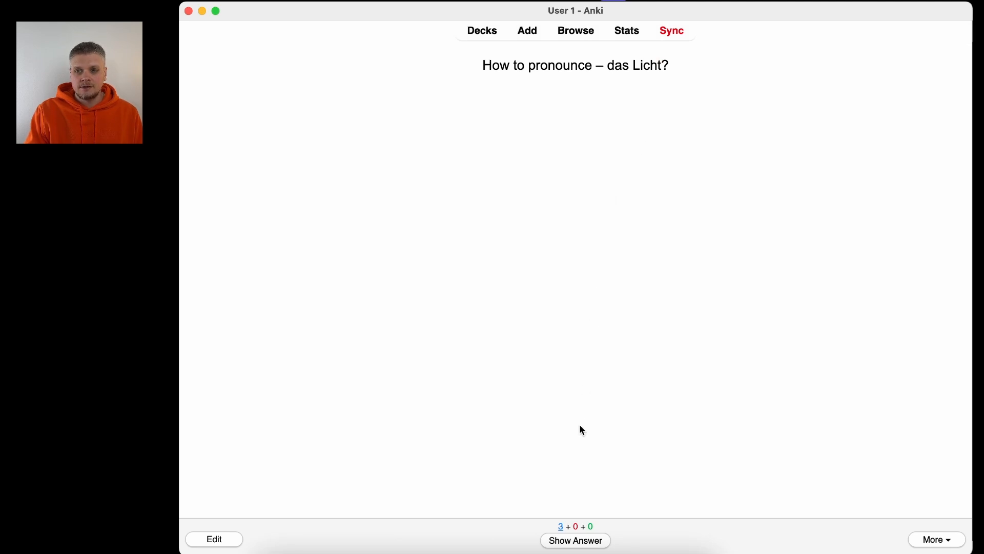
{"action": "key", "text": "space"}
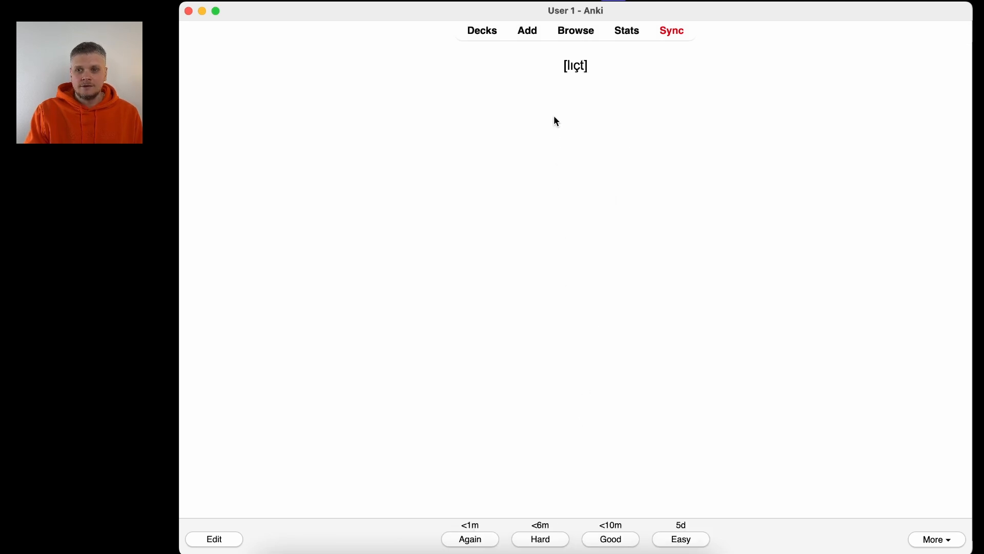
{"action": "key", "text": "space"}
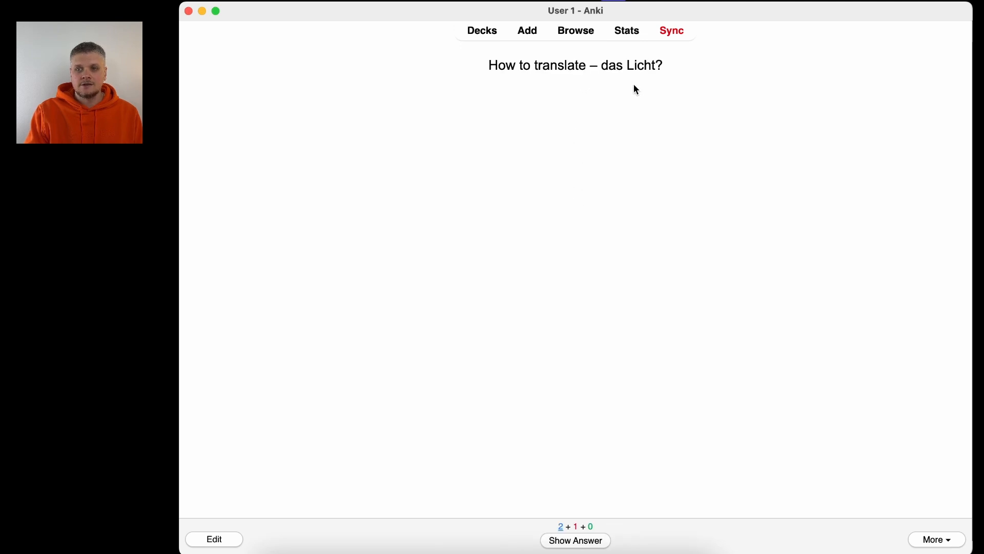
{"action": "key", "text": "space"}
{"action": "key", "text": "space"}
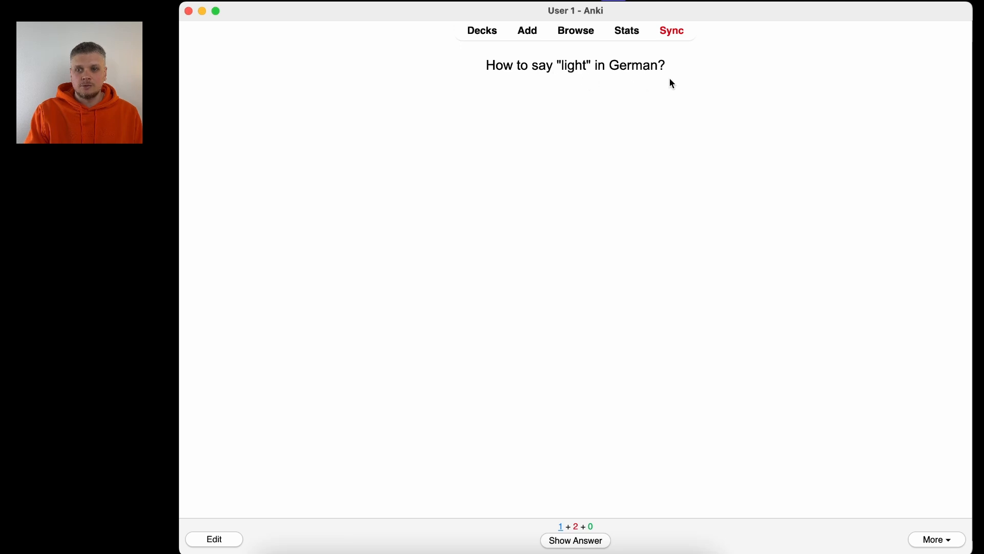
{"action": "key", "text": "space"}
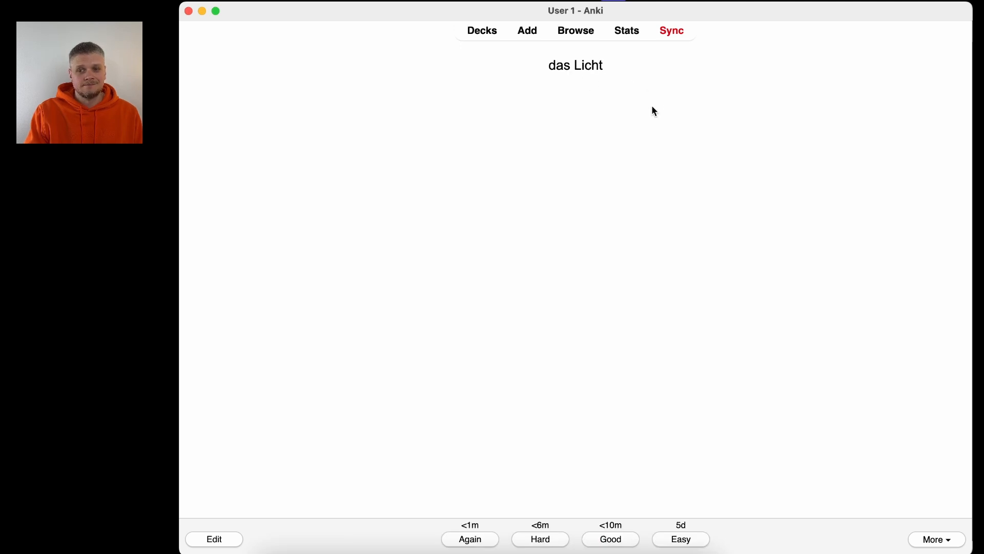
{"action": "key", "text": "space"}
Go through the three learning cards a second time, revealing each answer and rating it Good to finish the session
{"action": "key", "text": "space"}
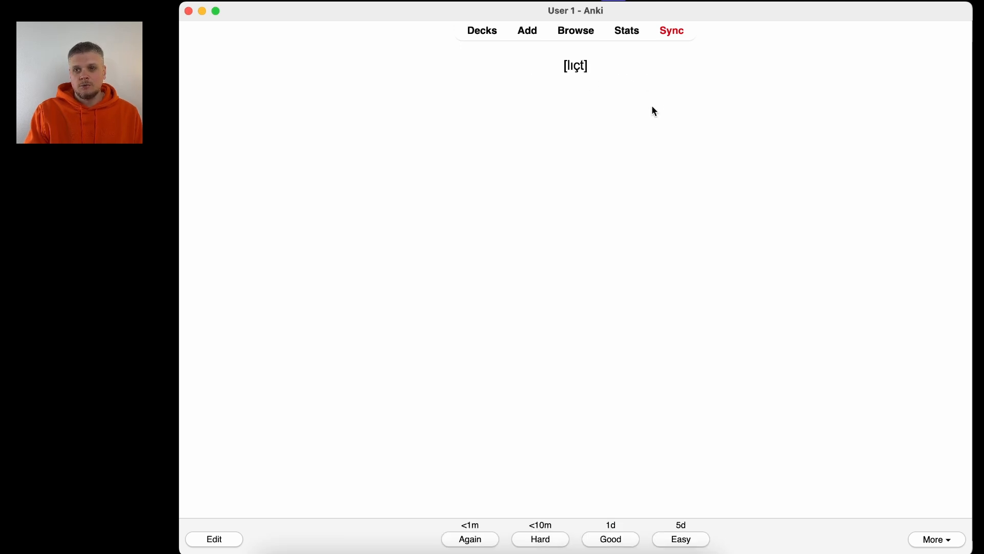
{"action": "key", "text": "space"}
{"action": "key", "text": "space"}
{"action": "key", "text": "space"}
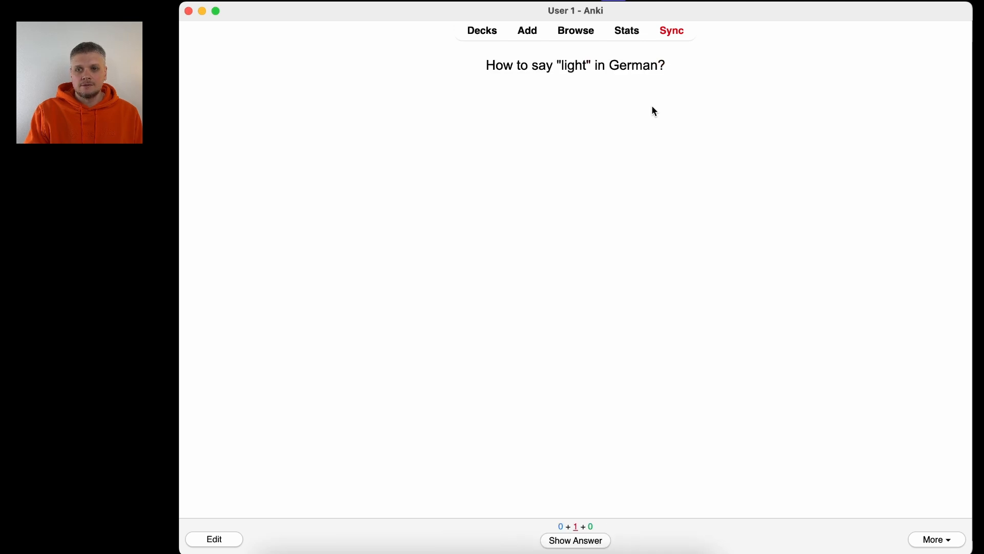
{"action": "key", "text": "space"}
{"action": "key", "text": "space"}
Start a new note and examine the fields of the Custom note type for the German essential vocabulary deck
{"action": "key", "text": "a"}
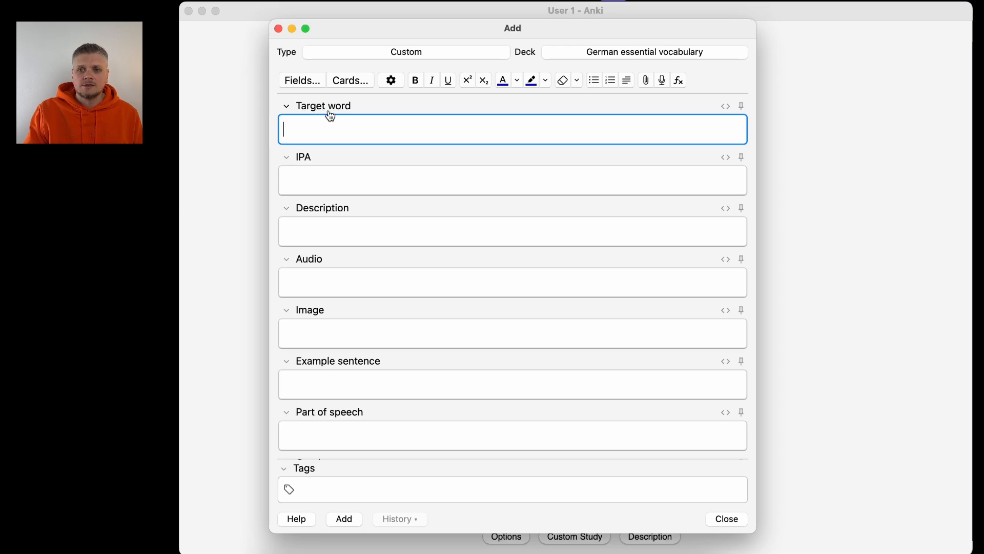
{"action": "scroll", "coordinate": [314, 162], "scroll_direction": "down", "scroll_amount": 2}
{"action": "scroll", "coordinate": [314, 163], "scroll_direction": "down", "scroll_amount": 1}
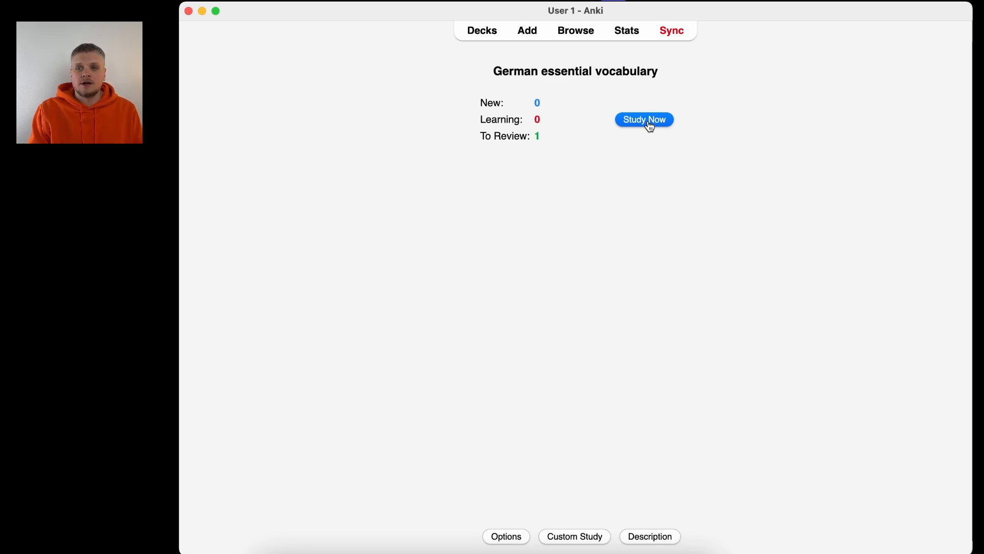
Start studying the German essential vocabulary deck and reveal the answer to the "What is that?" picture card
{"action": "left_click", "coordinate": [646, 120]}
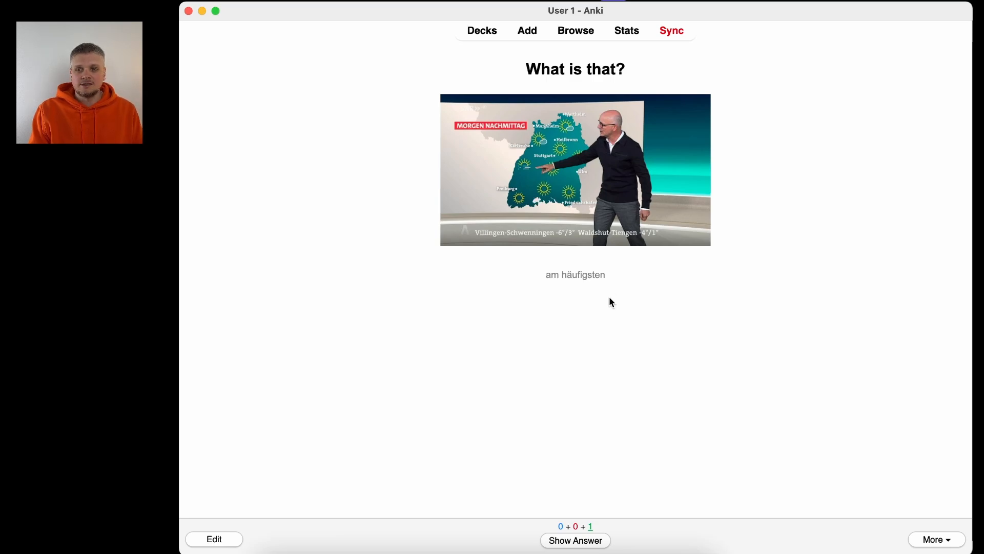
{"action": "key", "text": "space"}
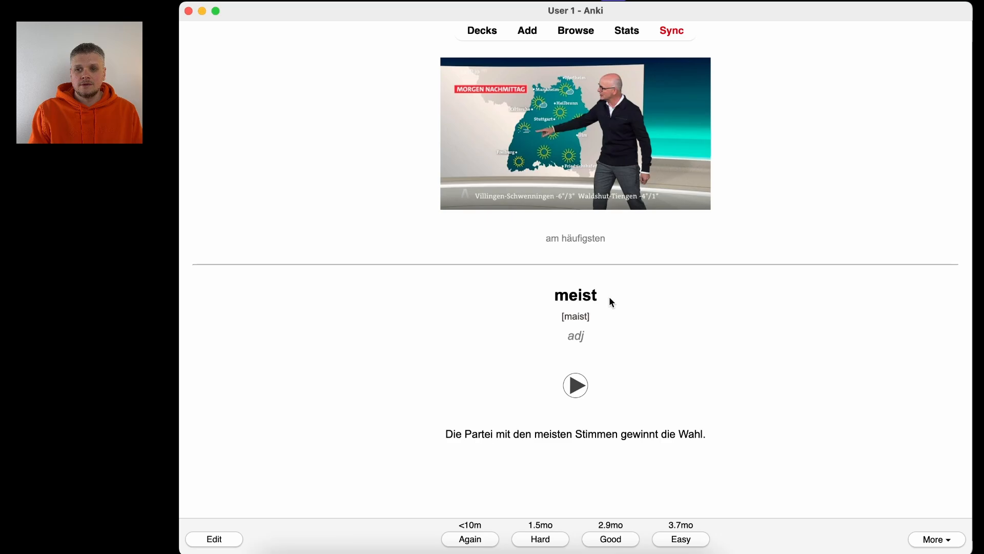